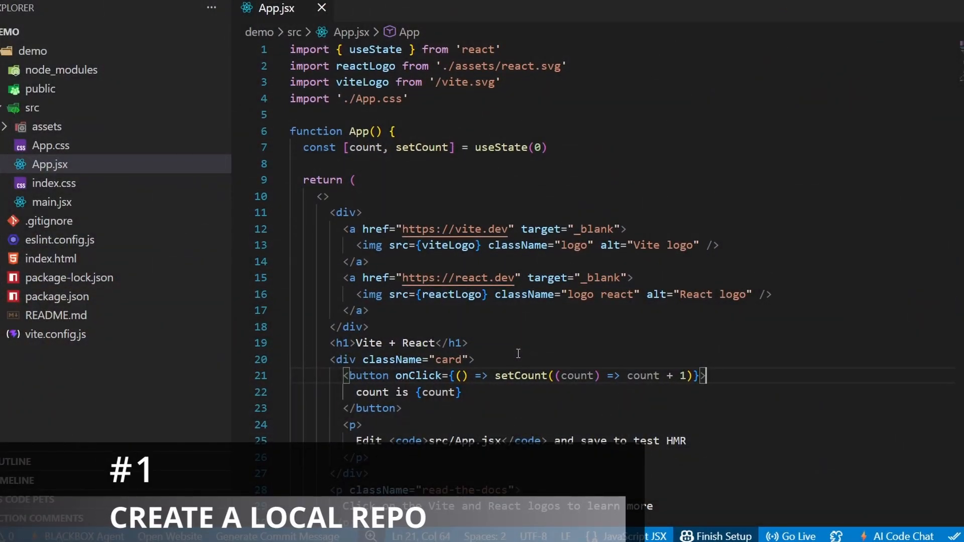
# - Initialize a Git repository in the demo project folder with git init and stage all files with git add
pyautogui.hotkey('ctrl', '`')
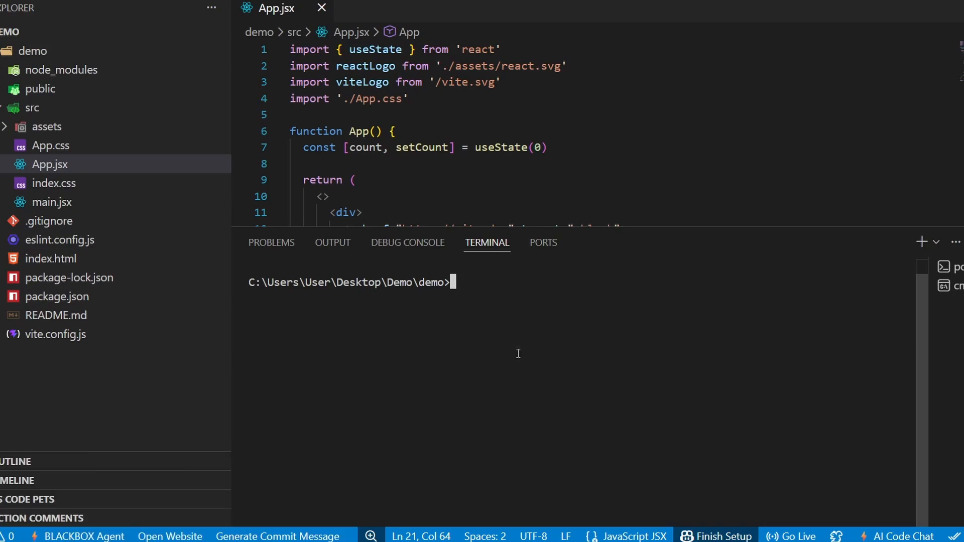
pyautogui.write('git init')
pyautogui.press('Return')
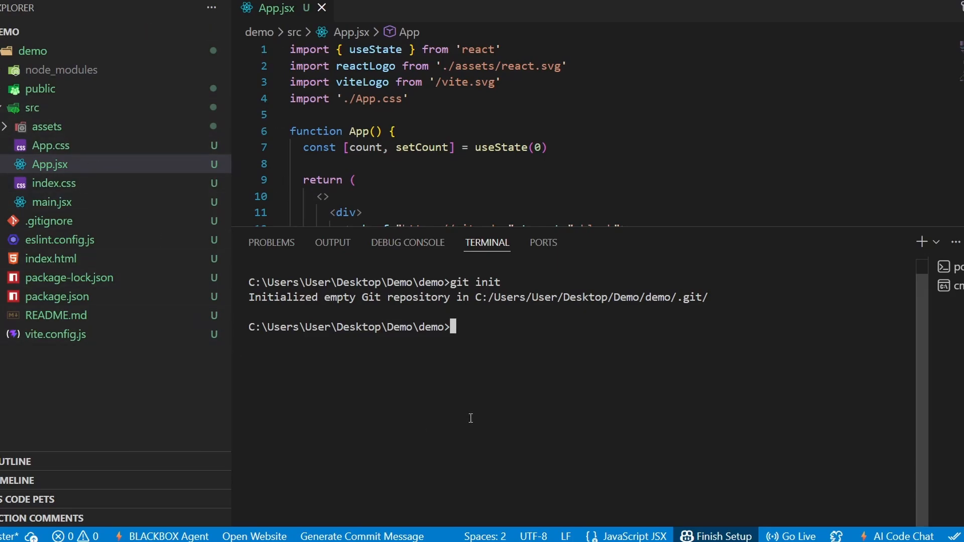
pyautogui.write('git add .')
pyautogui.press('Return')
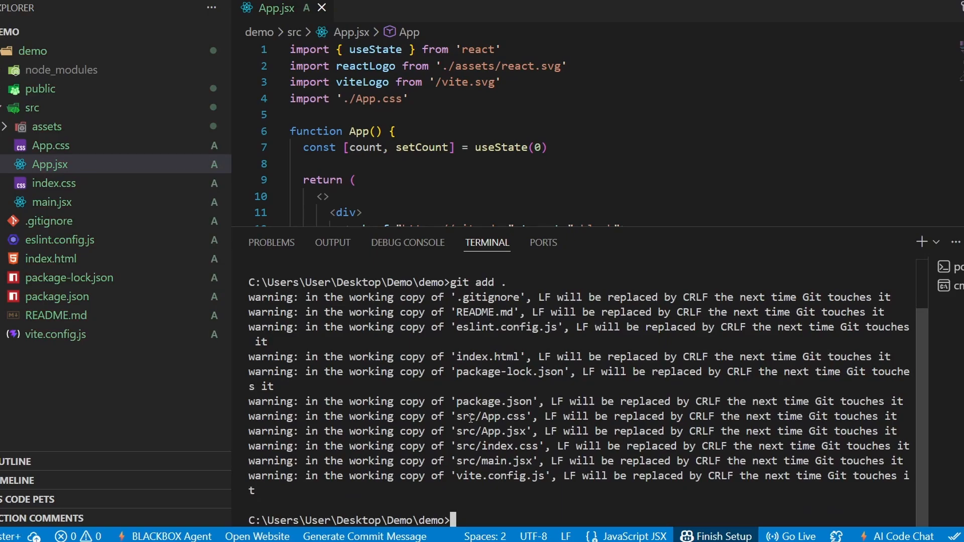
# - Commit the staged files with the message "Initial Commit"
pyautogui.write('git commit -m ')
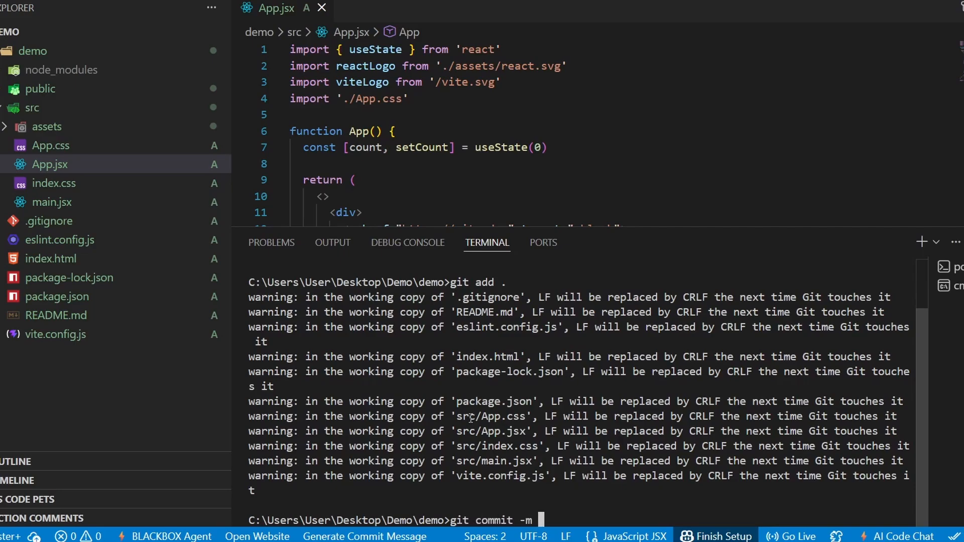
pyautogui.write('"Inital')
pyautogui.press('BackSpace')
pyautogui.press('BackSpace')
pyautogui.press('BackSpace')
pyautogui.write('ial Commit"')
pyautogui.press('Return')
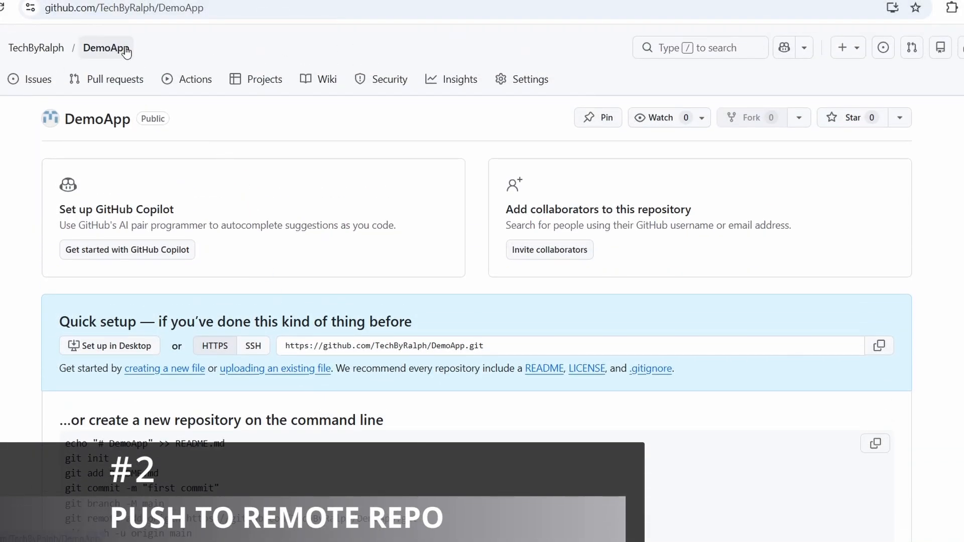
# - Copy git branch -M main from the GitHub repository's setup instructions and run it in the VS Code terminal
pyautogui.scroll(-4, 253, 236)
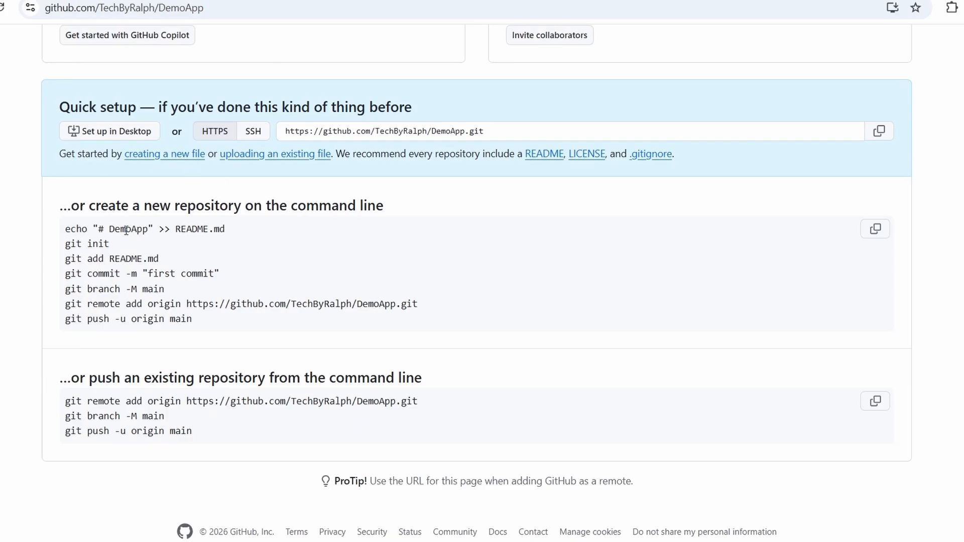
pyautogui.moveTo(219, 272); pyautogui.dragTo(62, 242)
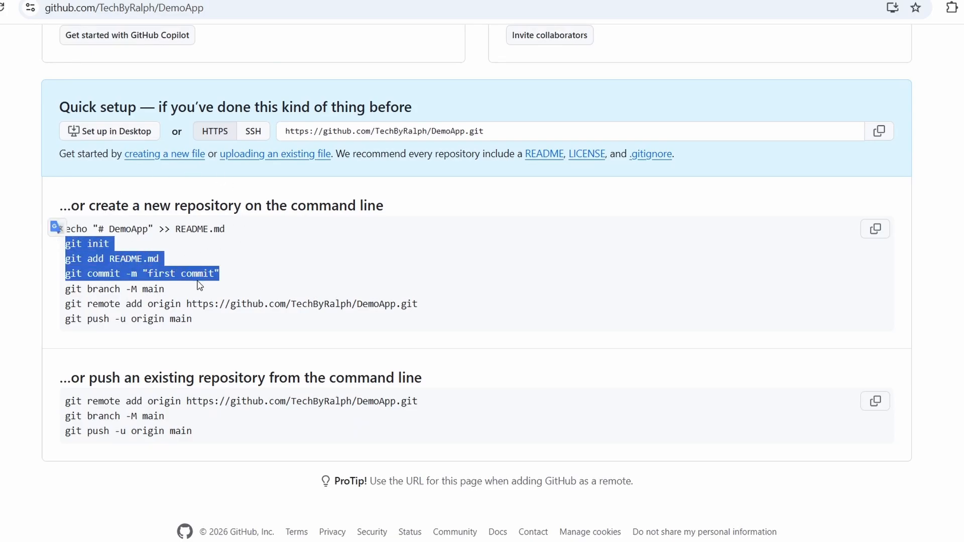
pyautogui.moveTo(171, 291); pyautogui.dragTo(64, 293)
pyautogui.hotkey('ctrl', 'c')
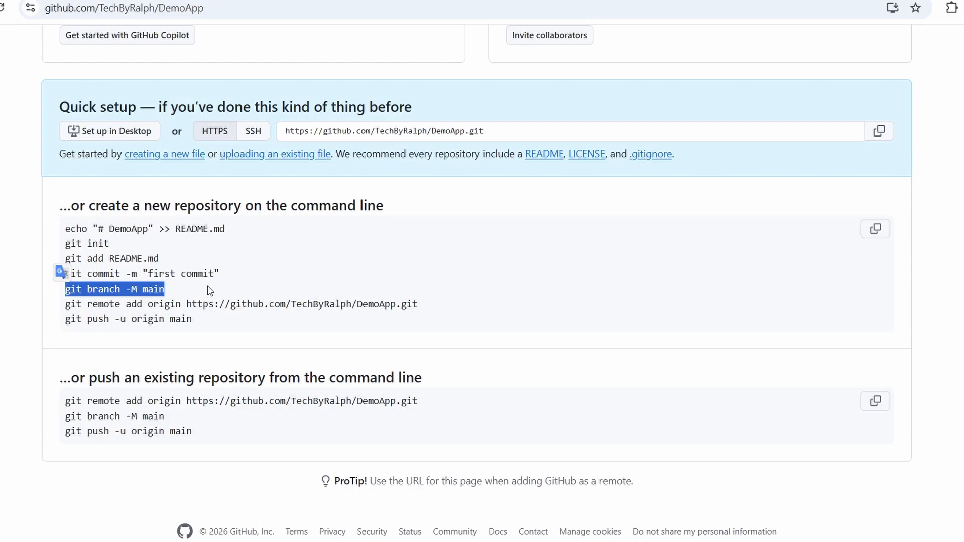
pyautogui.hotkey('alt', 'Tab')
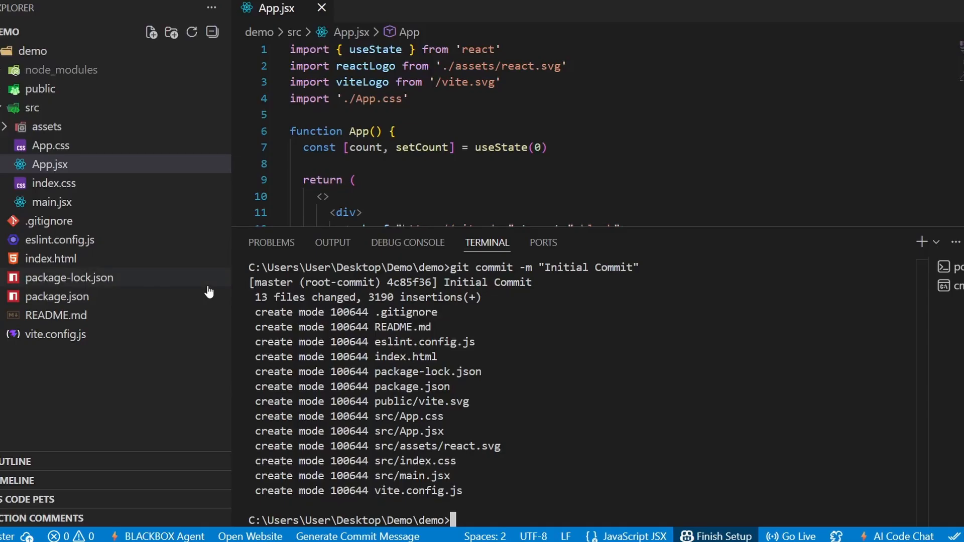
pyautogui.hotkey('ctrl', 'v')
pyautogui.press('Return')
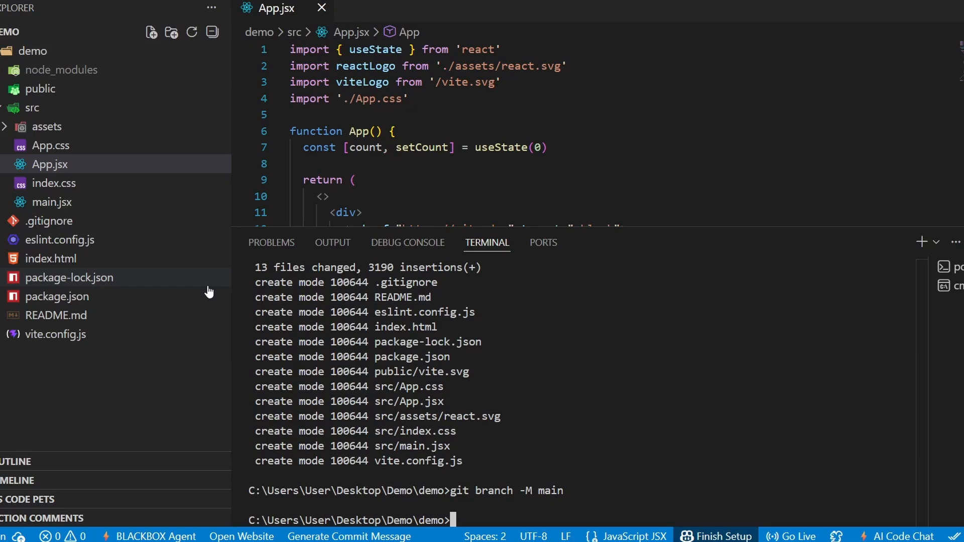
# - Copy the git remote add origin command for DemoApp from GitHub and run it in the VS Code terminal
pyautogui.hotkey('alt', 'Tab')
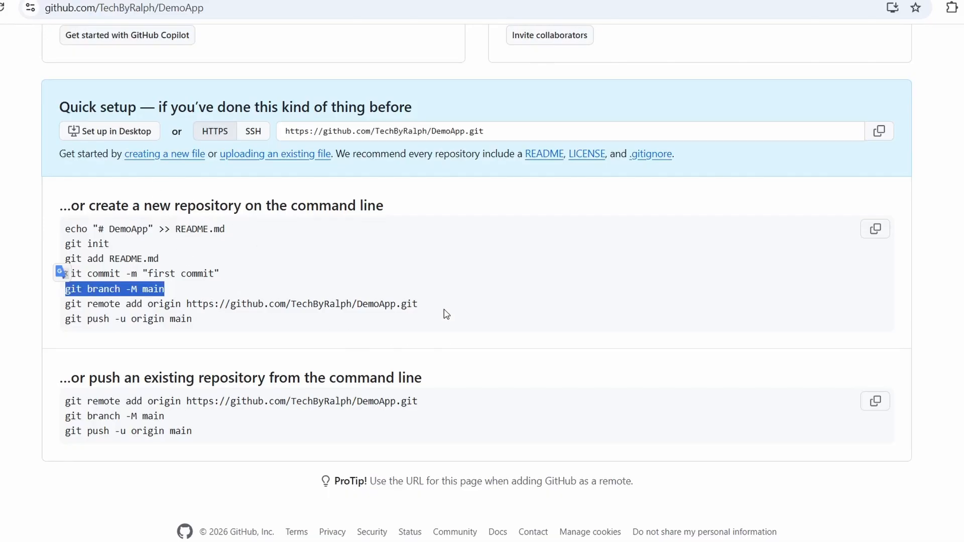
pyautogui.moveTo(418, 305); pyautogui.dragTo(57, 304)
pyautogui.hotkey('ctrl', 'c')
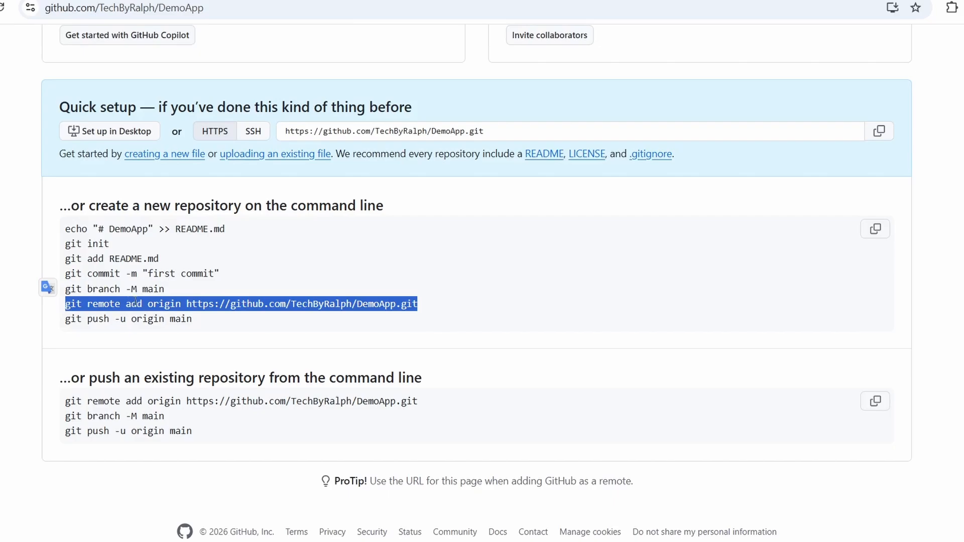
pyautogui.hotkey('alt', 'Tab')
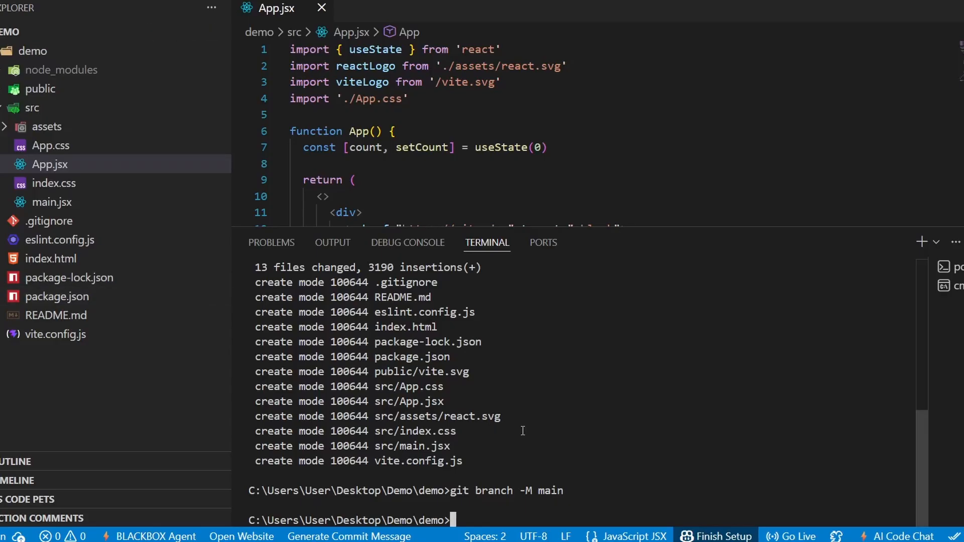
pyautogui.hotkey('ctrl', 'v')
pyautogui.press('Return')
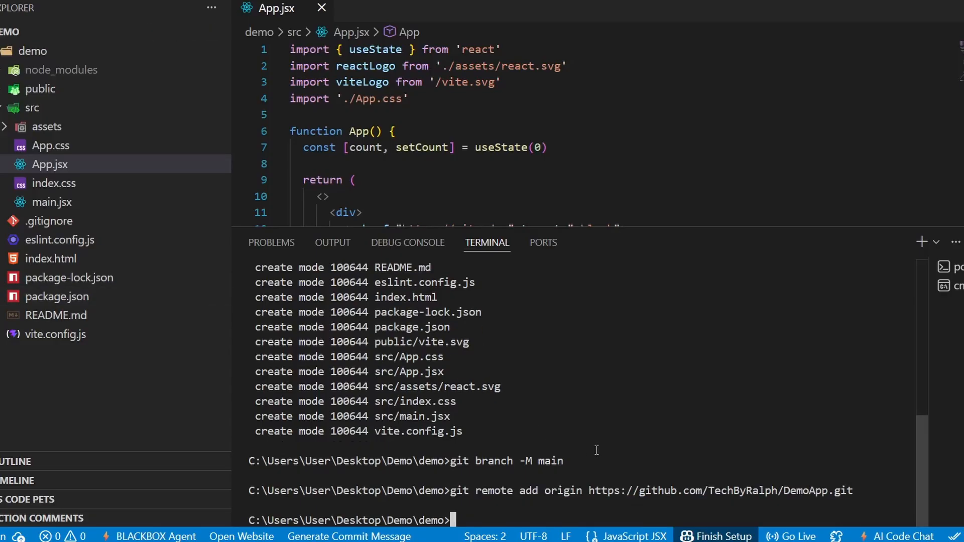
# - Take the push command from GitHub's setup instructions and run git push -u origin main in the VS Code terminal
pyautogui.hotkey('alt', 'Tab')
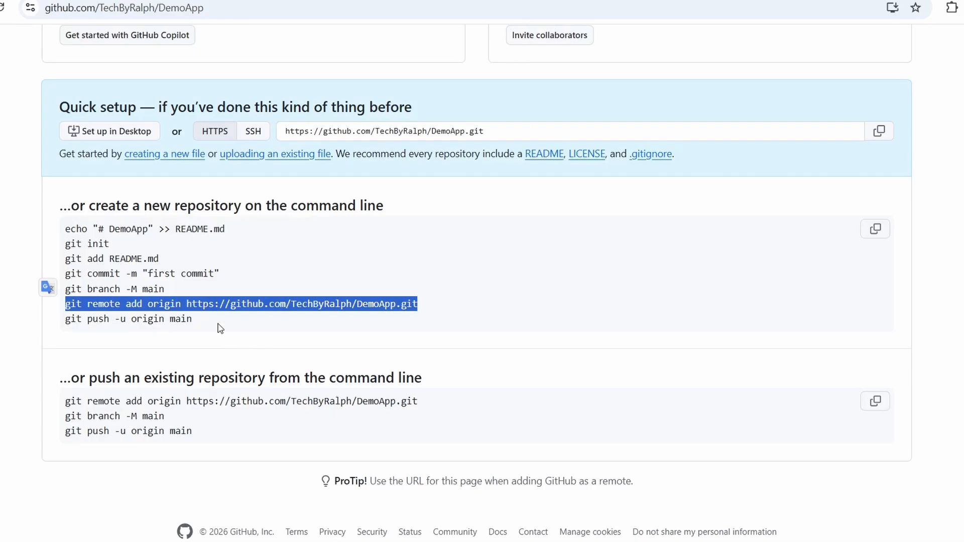
pyautogui.moveTo(193, 318); pyautogui.dragTo(54, 320)
pyautogui.hotkey('alt', 'Tab')
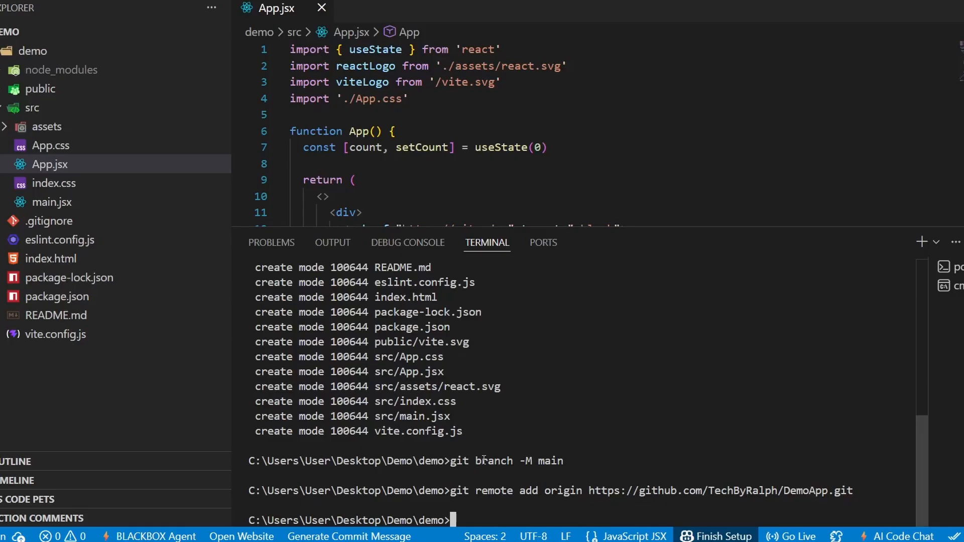
pyautogui.write('git push -u origin main')
pyautogui.press('Return')
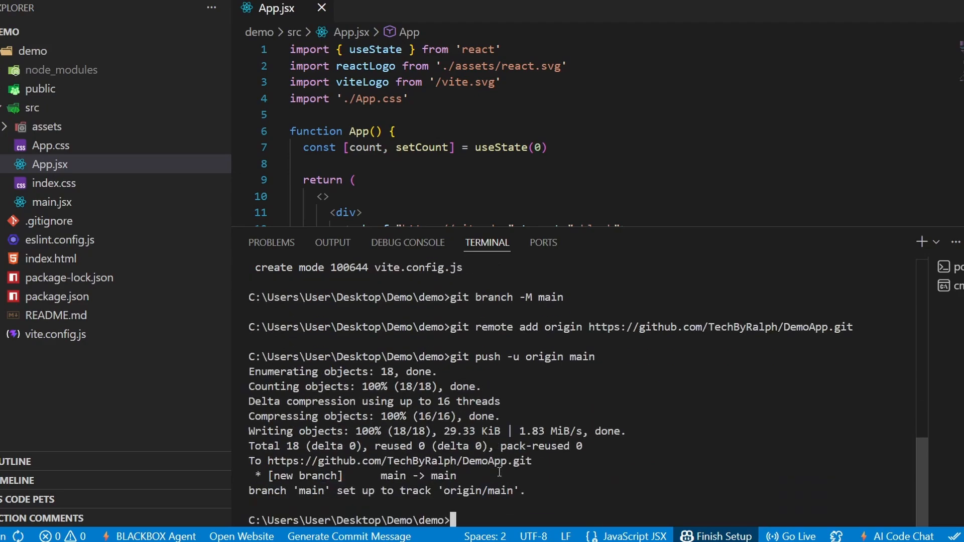
# - Switch to GitHub and reload the DemoApp repository page to check the pushed files
pyautogui.hotkey('alt', 'Tab')
pyautogui.scroll(3, 371, 365)
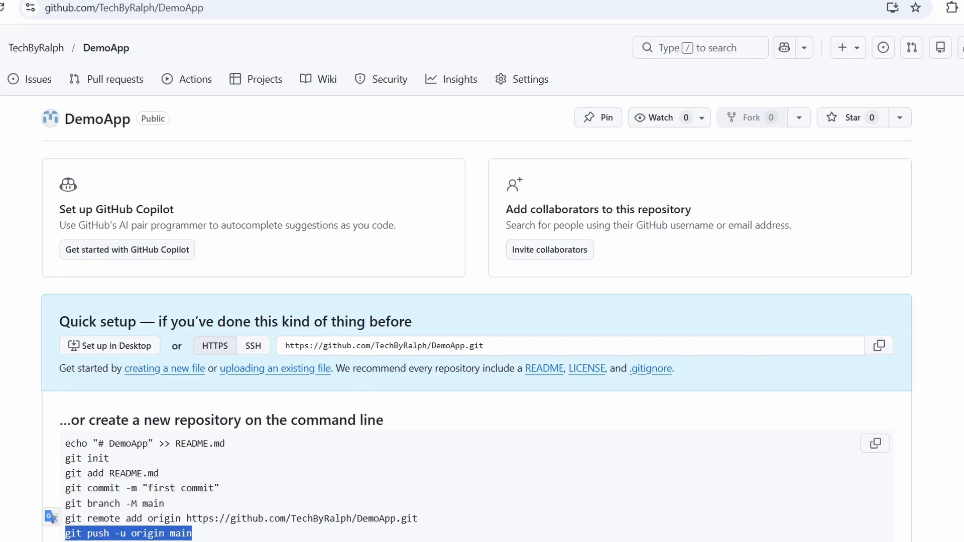
pyautogui.press('F5')
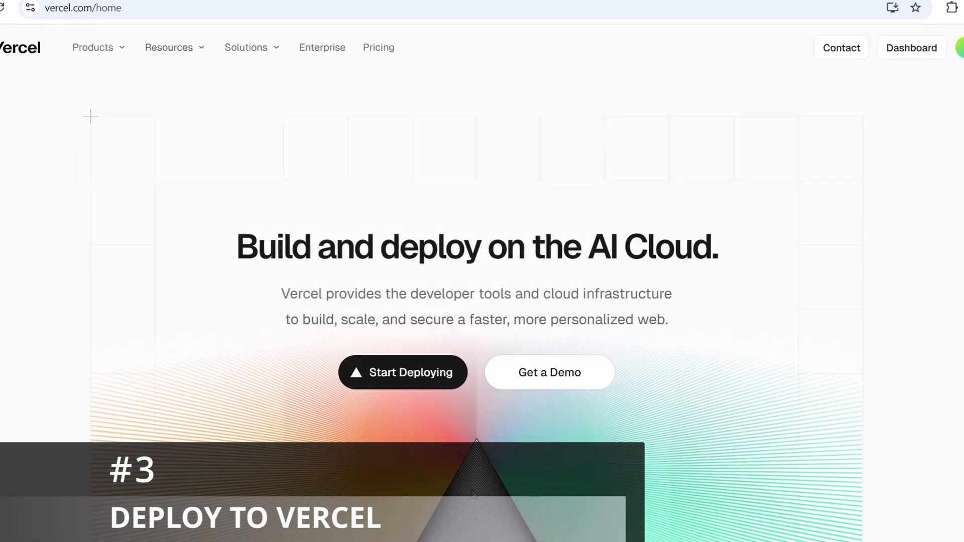
# - Start a new deployment in Vercel and open the GitHub App permissions for the missing repository
pyautogui.click(402, 373)
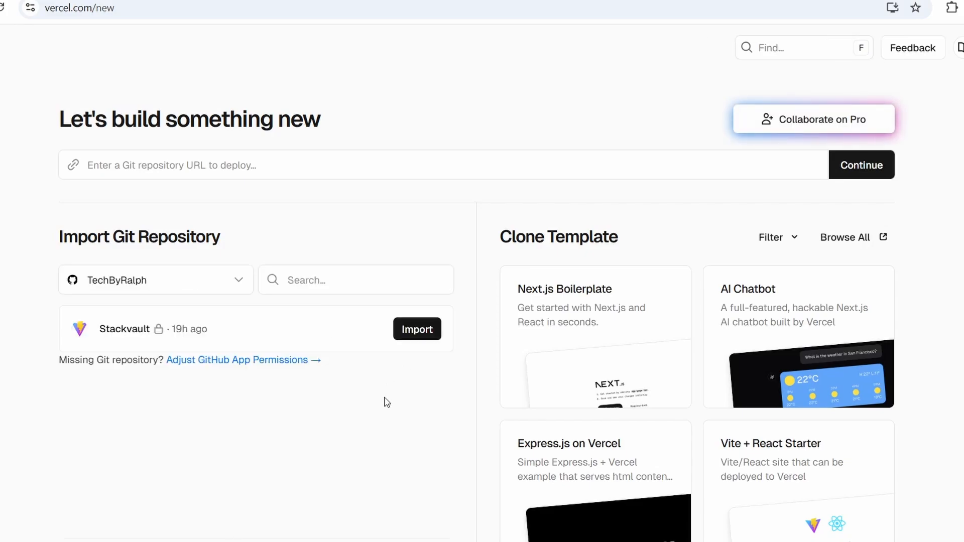
pyautogui.click(209, 367)
pyautogui.click(208, 362)
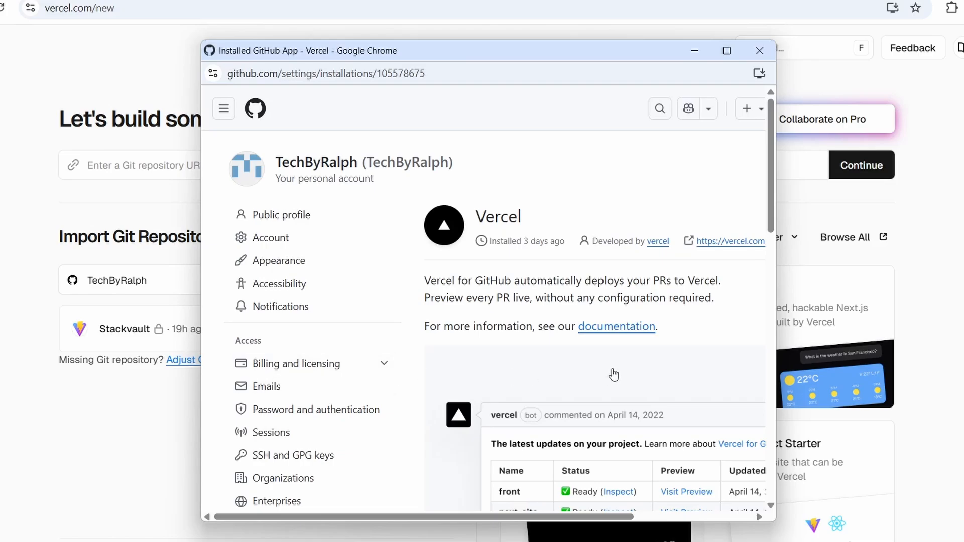
# - Add DemoApp to the selected repositories that Vercel can access on GitHub and save the repository access
pyautogui.scroll(-8, 603, 347)
pyautogui.scroll(-7, 603, 347)
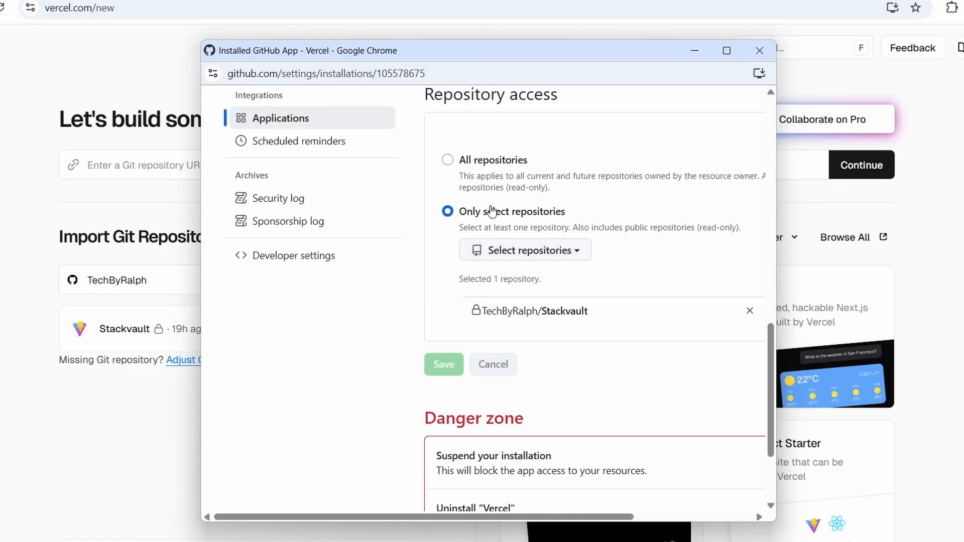
pyautogui.scroll(1, 580, 281)
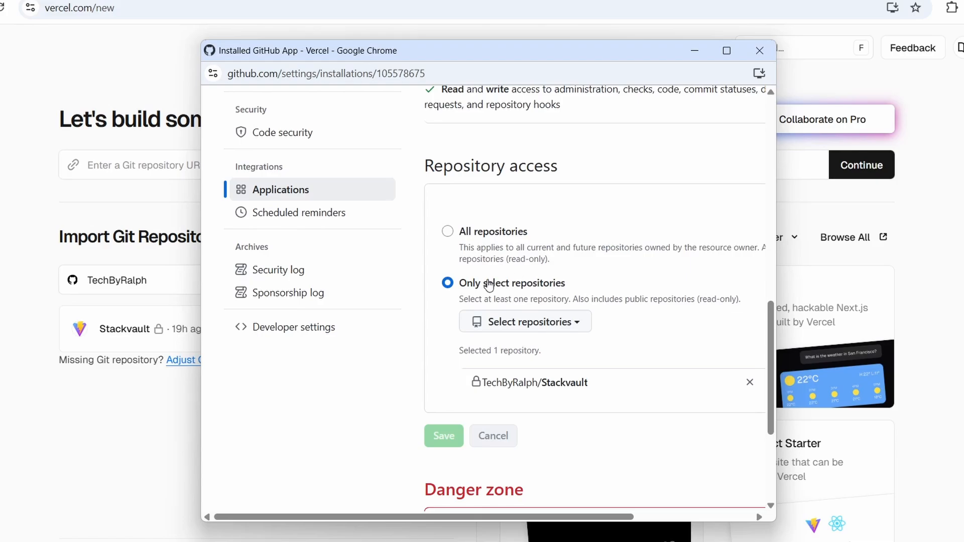
pyautogui.click(575, 326)
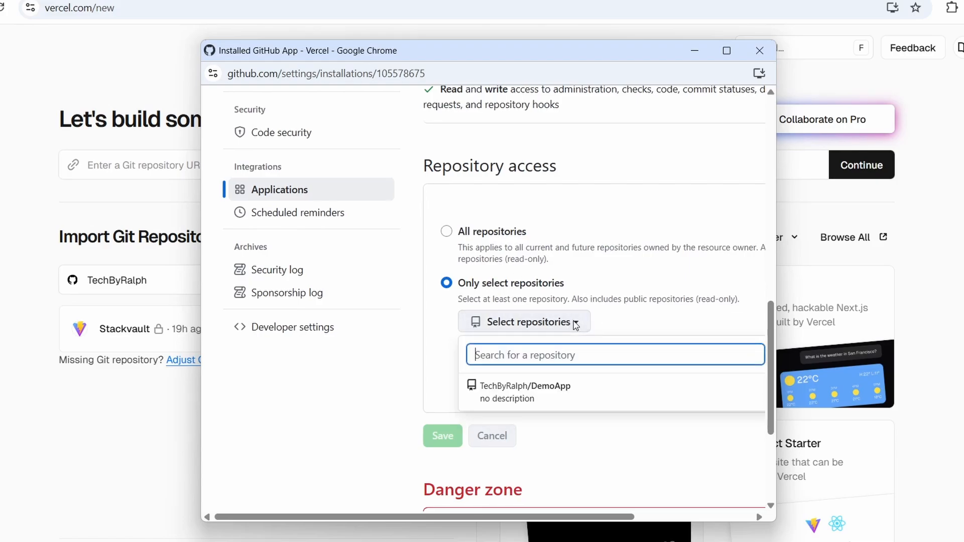
pyautogui.click(548, 386)
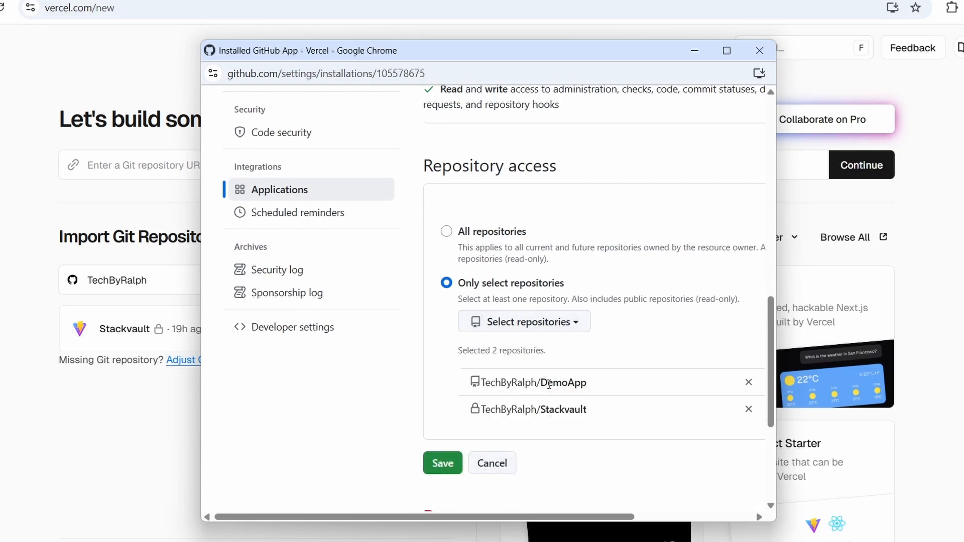
pyautogui.click(442, 463)
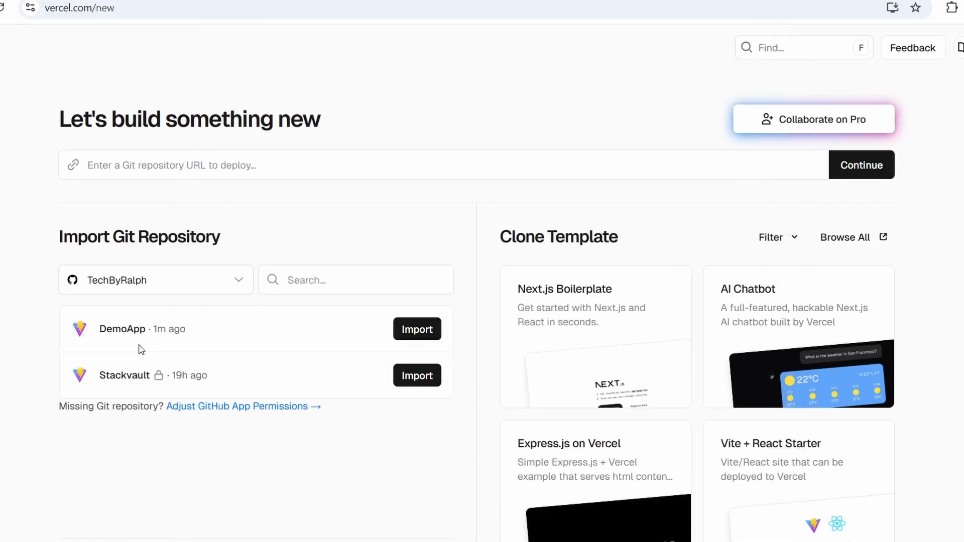
# - Import the DemoApp repository into Vercel as a new project
pyautogui.click(419, 332)
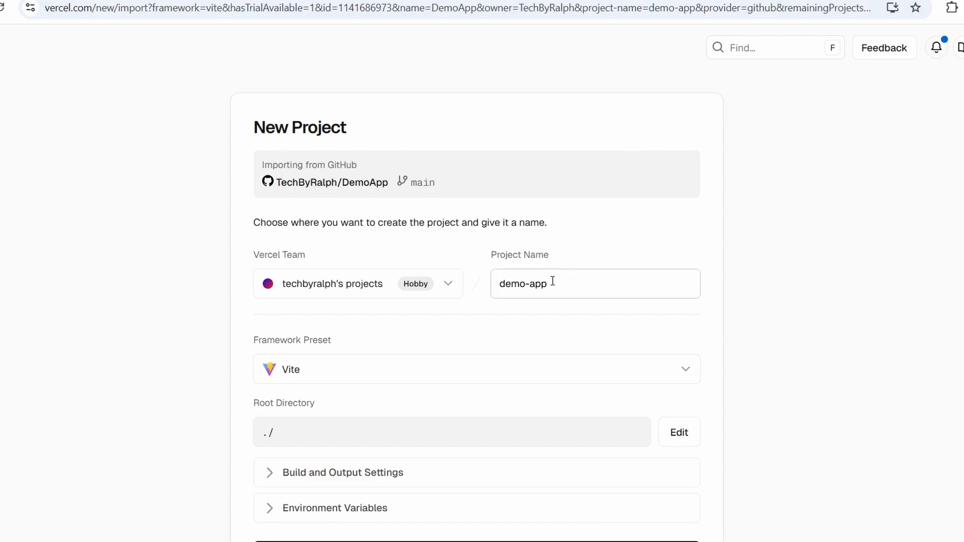
pyautogui.scroll(-2, 512, 277)
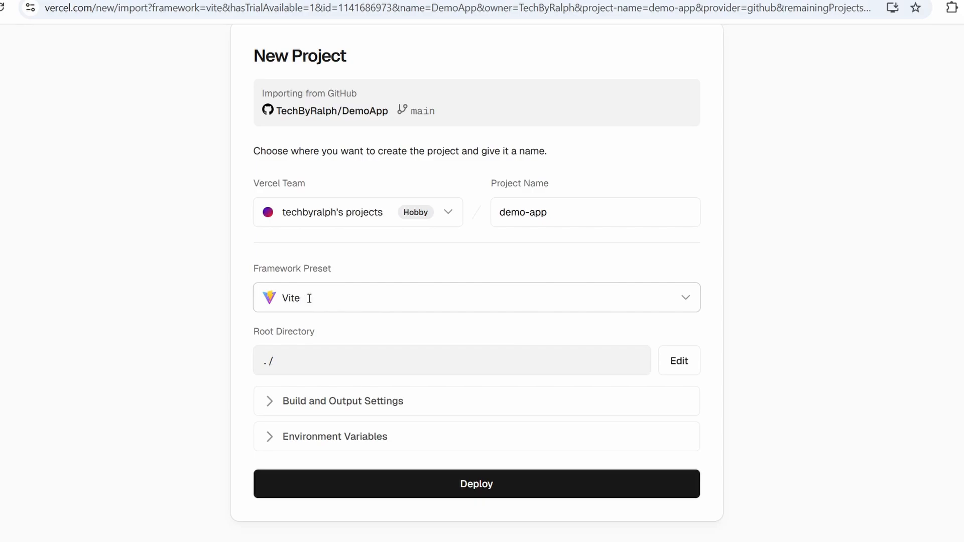
pyautogui.scroll(-1, 309, 298)
# - Expand the project's environment variables to examine the key, value and .env import options, and collapse them again
pyautogui.click(280, 362)
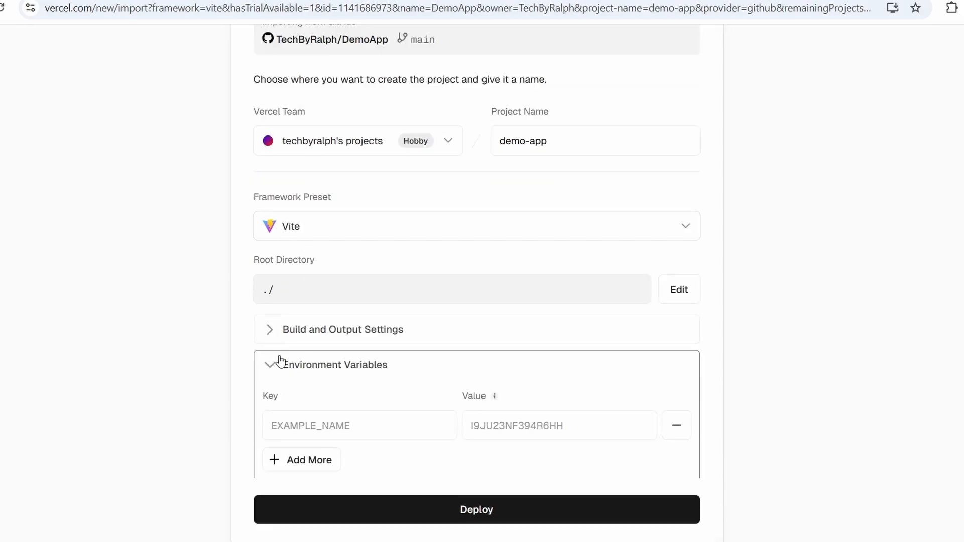
pyautogui.scroll(-2, 286, 354)
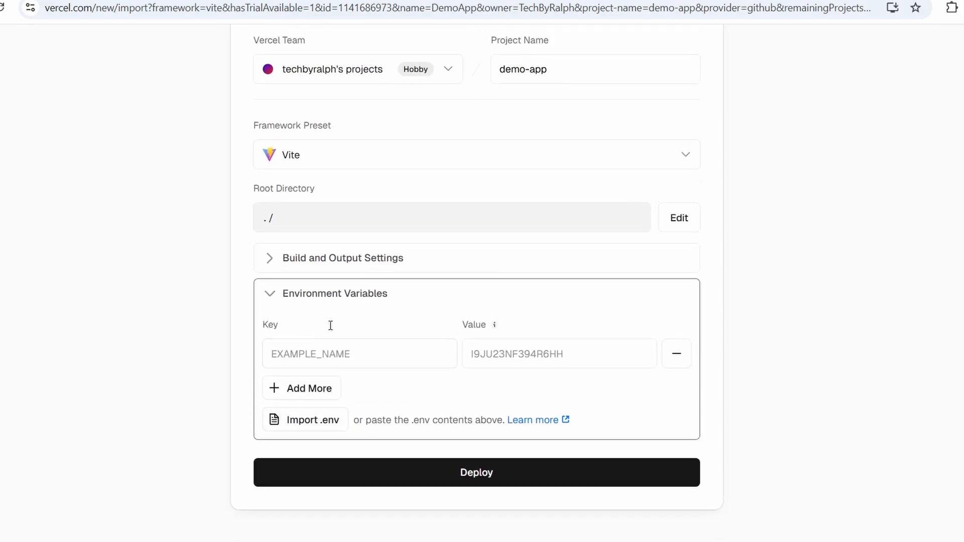
pyautogui.scroll(-1, 335, 331)
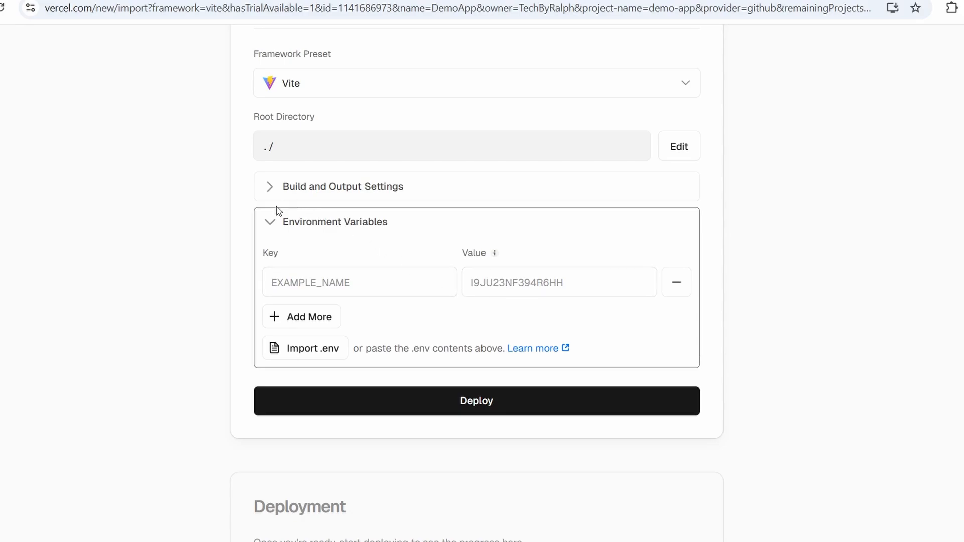
pyautogui.click(271, 223)
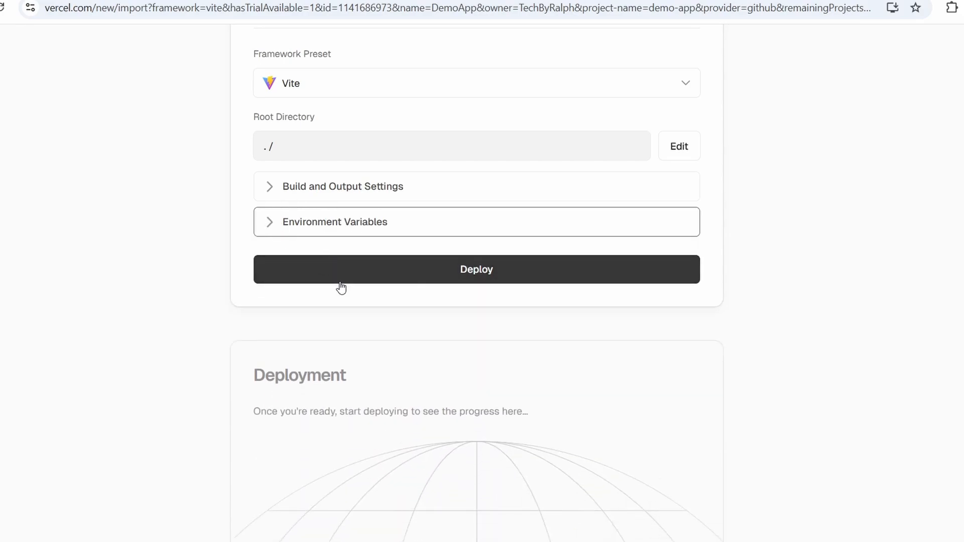
# - Deploy the demo-app project with the Vite preset and continue to its dashboard
pyautogui.scroll(1, 351, 299)
pyautogui.click(471, 346)
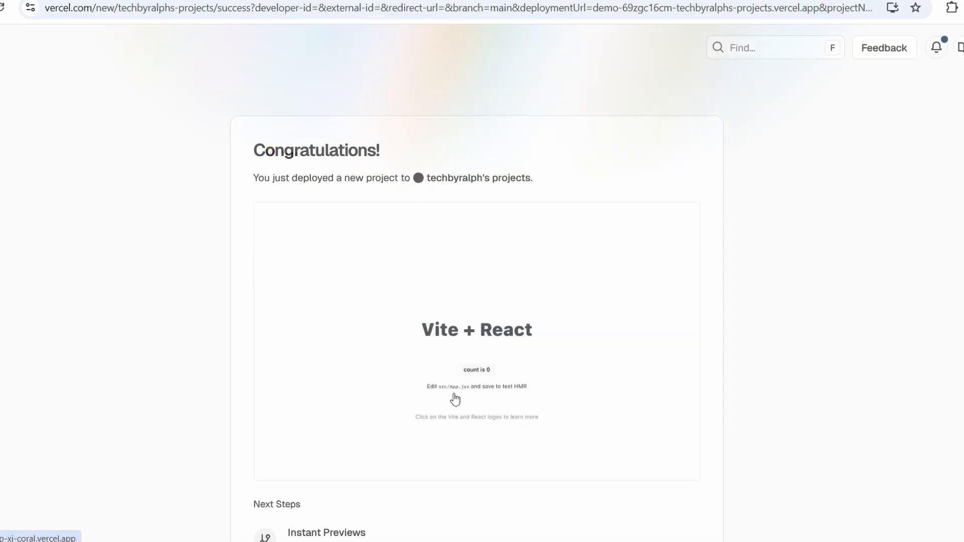
pyautogui.scroll(-4, 458, 395)
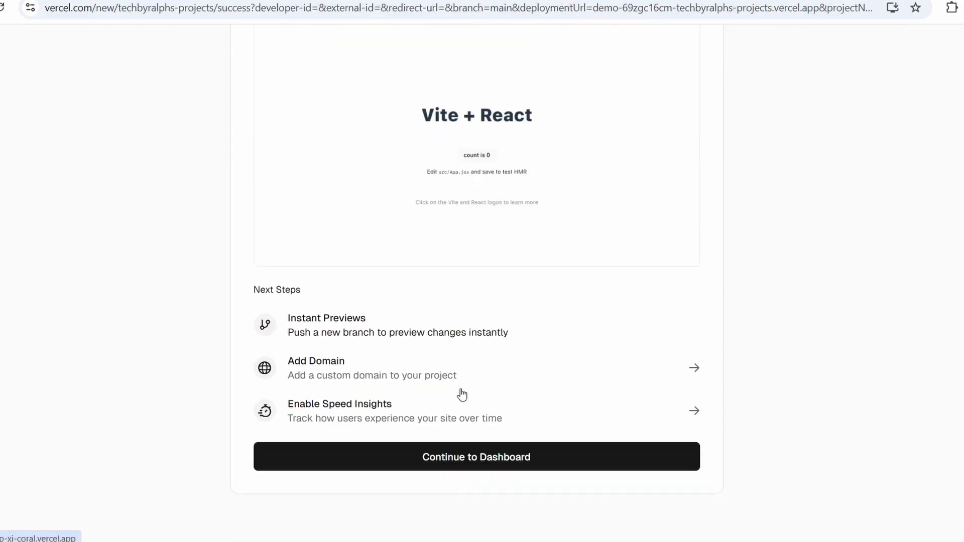
pyautogui.click(465, 458)
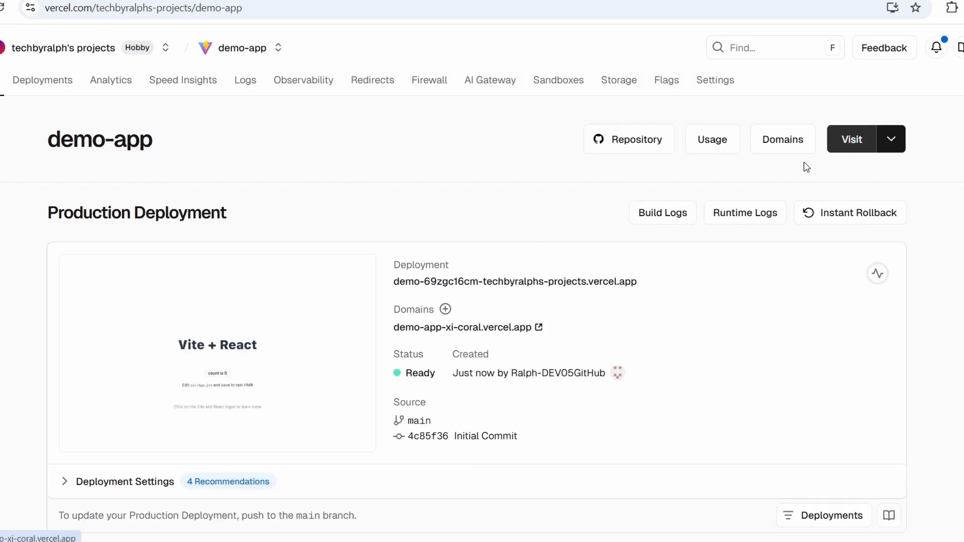
# - Open the deployed site at demo-app-xi-coral.vercel.app, test its counter button three times and examine the site's web address
pyautogui.click(507, 329)
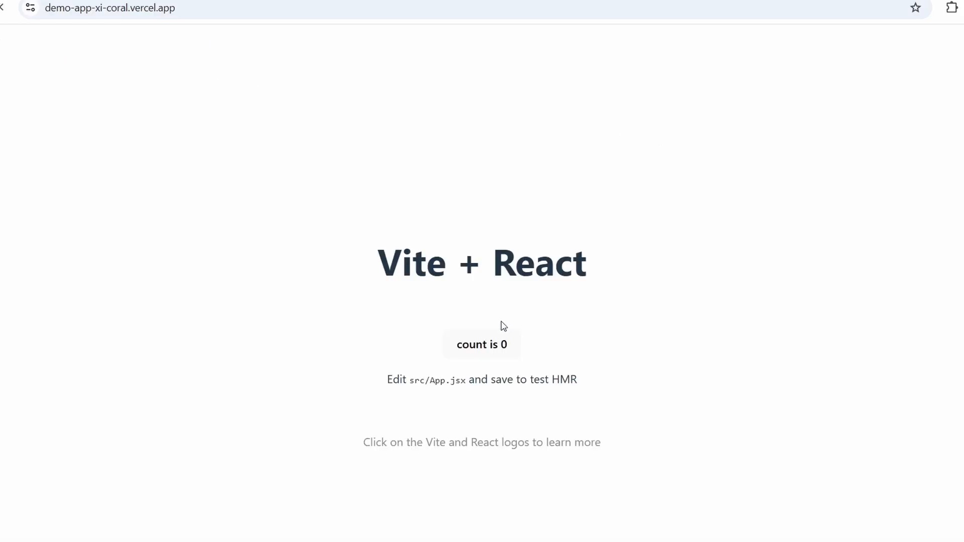
pyautogui.click(486, 354)
pyautogui.click(486, 354)
pyautogui.click(486, 354)
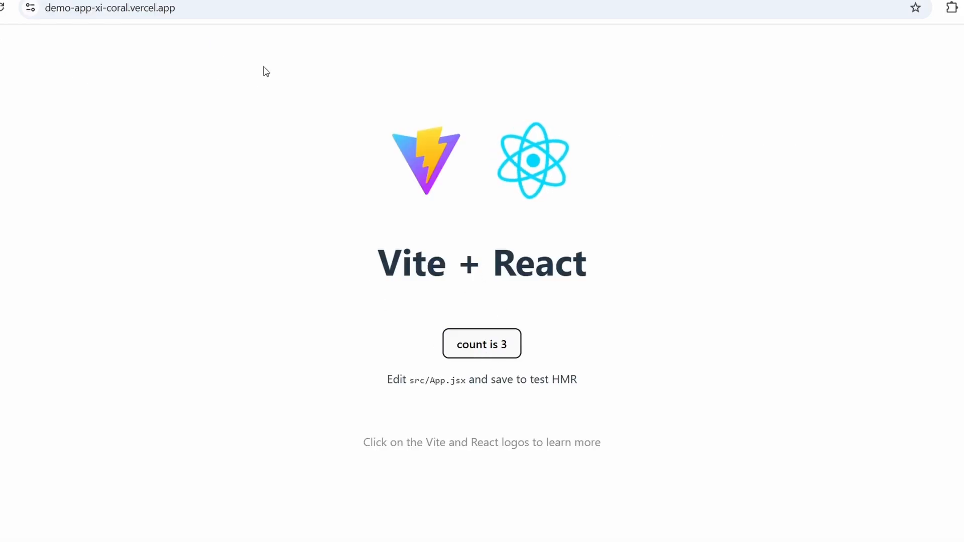
pyautogui.click(252, 6)
pyautogui.doubleClick(251, 4)
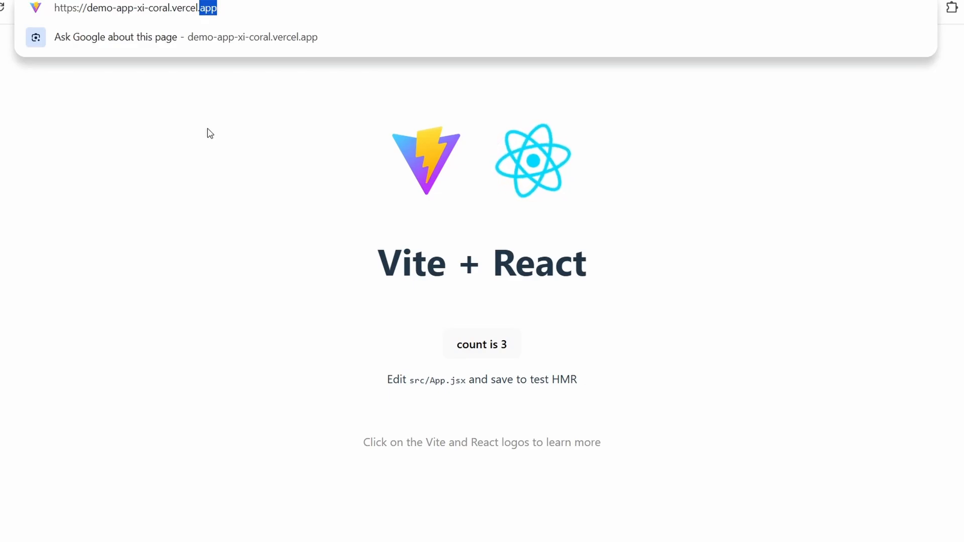
pyautogui.click(228, 2)
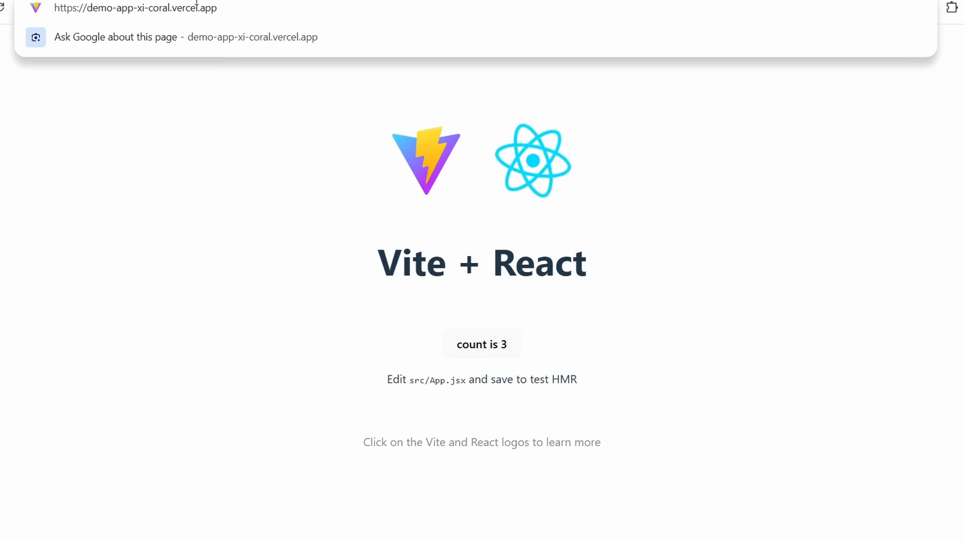
pyautogui.click(187, 135)
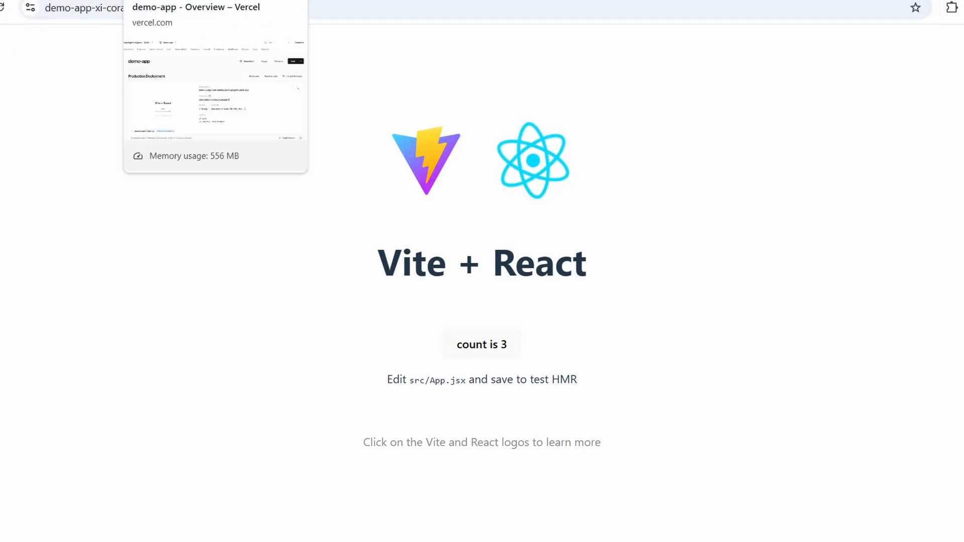
# - Return to the Vercel project and examine its deployments list and the domains in its project settings
pyautogui.click(213, 1)
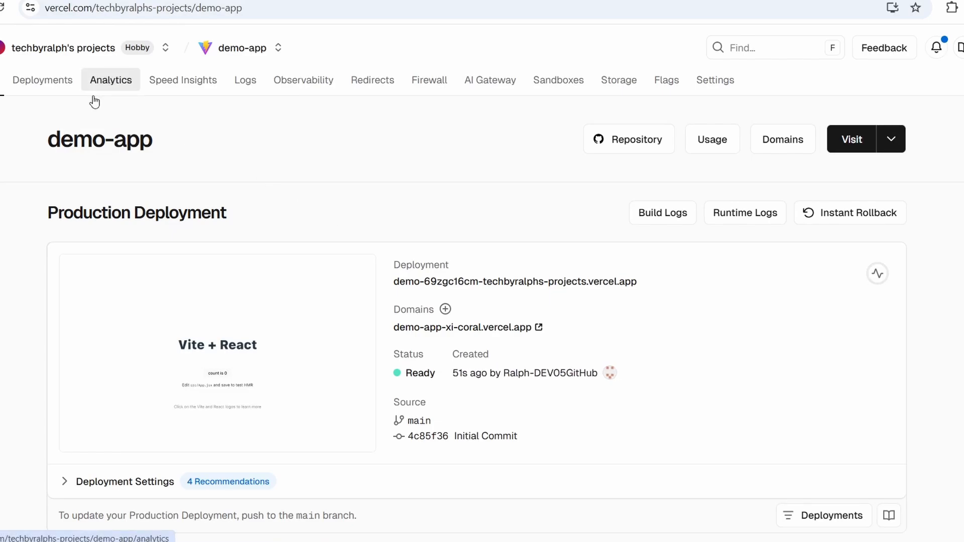
pyautogui.click(35, 82)
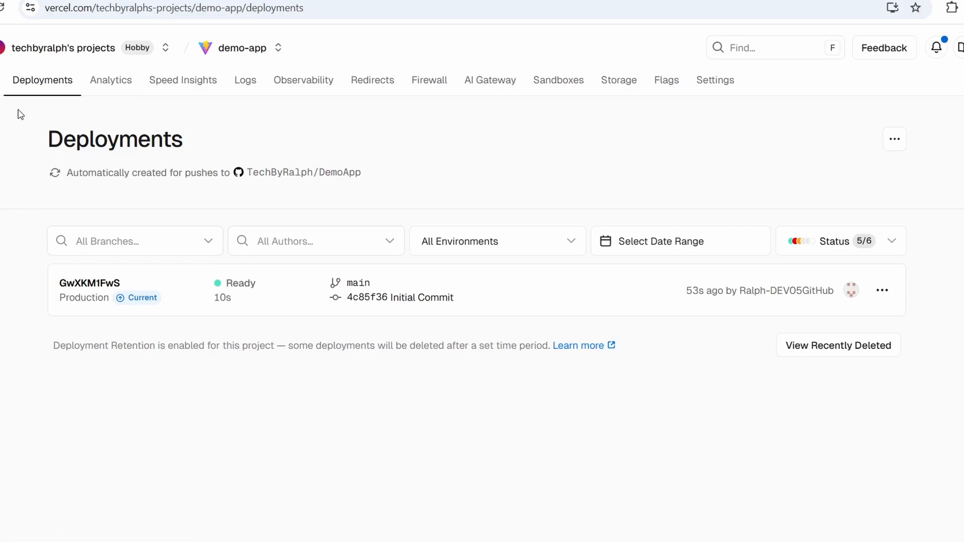
pyautogui.click(706, 79)
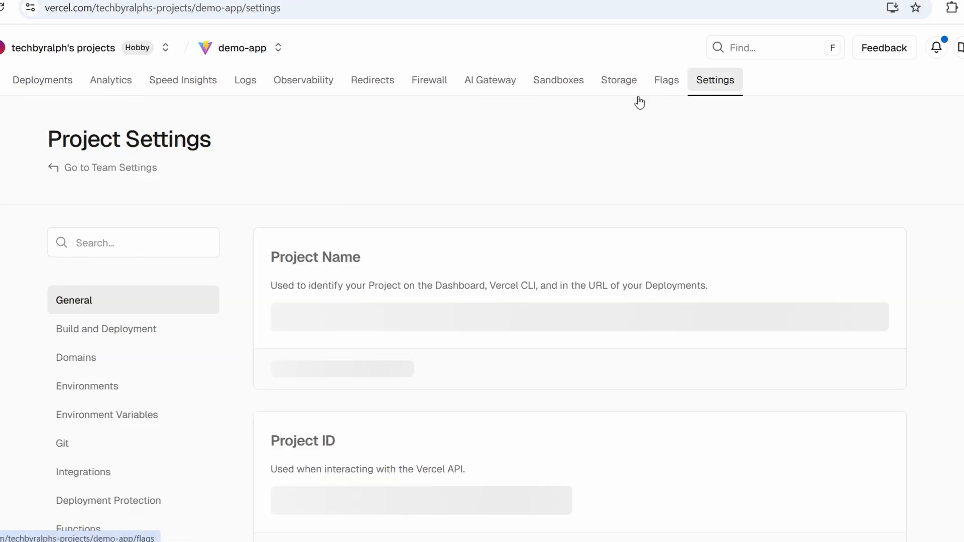
pyautogui.scroll(-2, 205, 277)
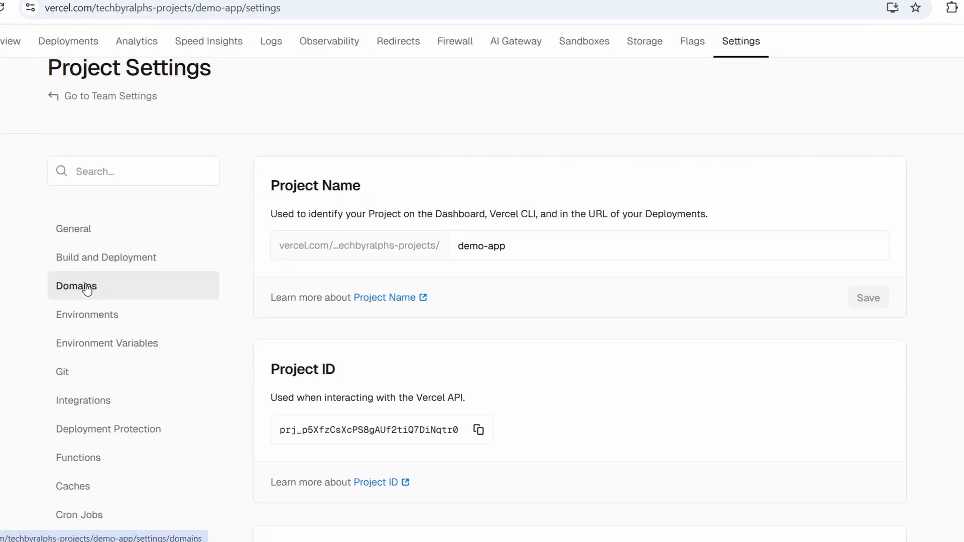
pyautogui.click(89, 287)
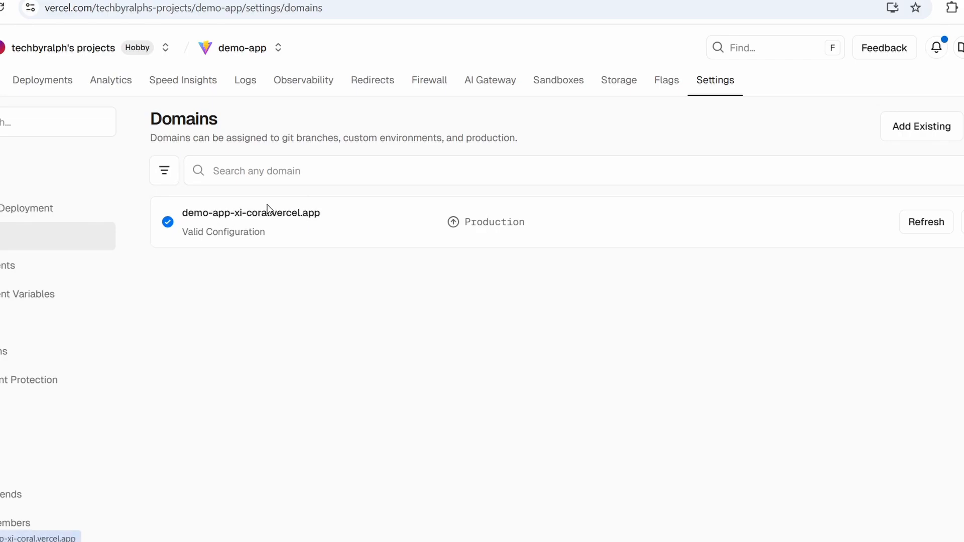
# - Examine the project's Deployments and Web Analytics pages and return to the demo-app overview
pyautogui.click(47, 86)
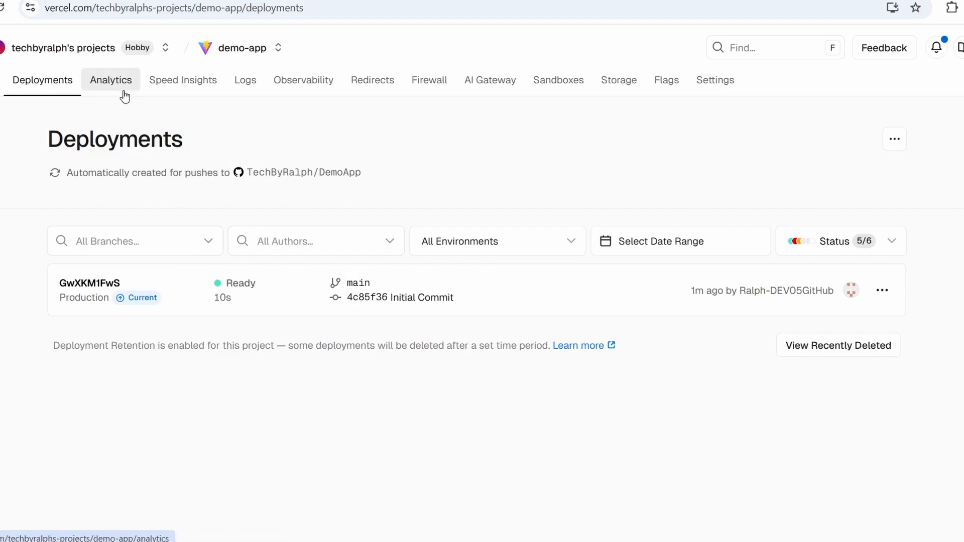
pyautogui.click(112, 83)
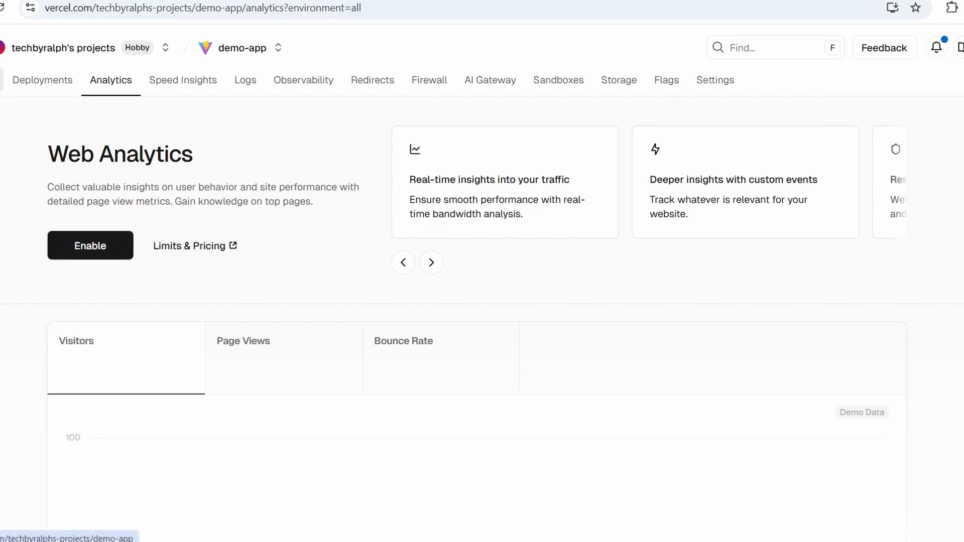
pyautogui.click(1, 80)
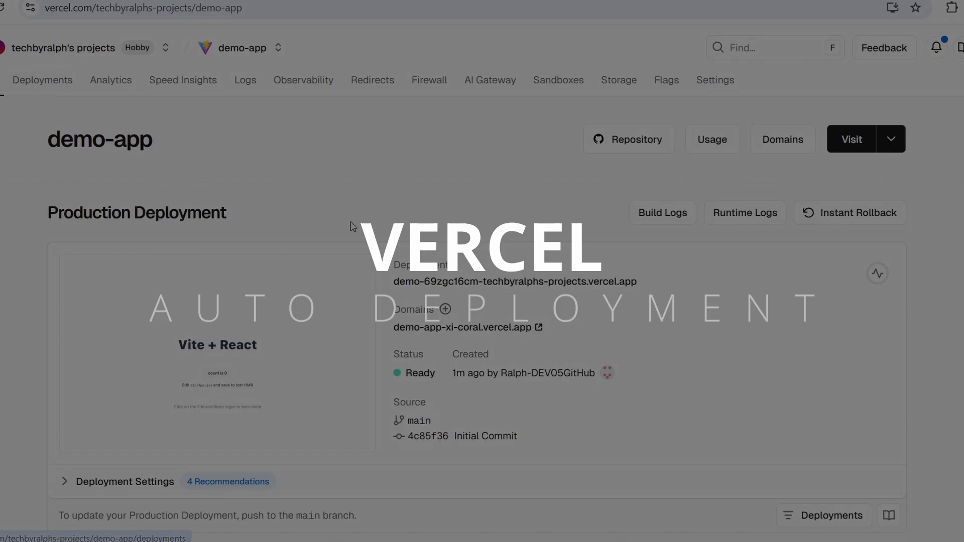
pyautogui.scroll(-1, 354, 230)
pyautogui.scroll(1, 354, 230)
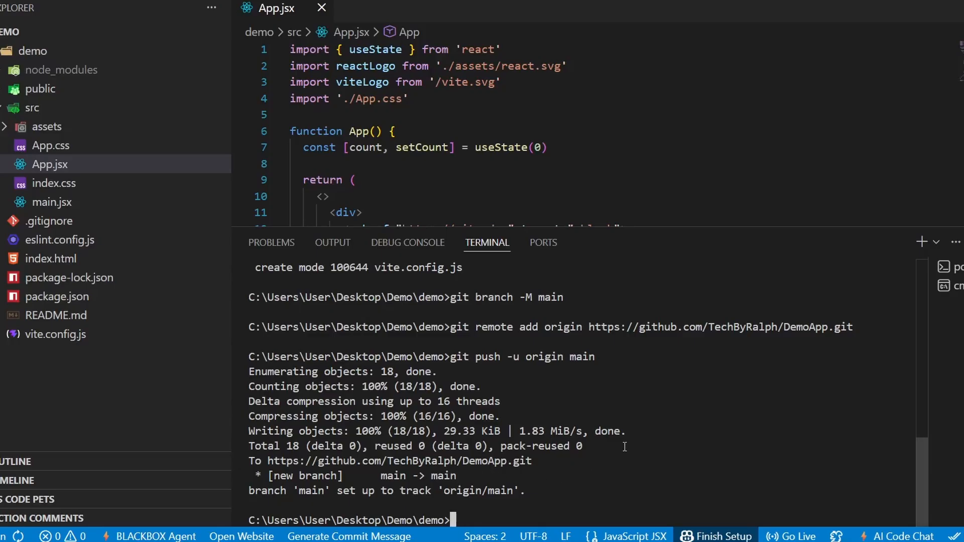
# - In VS Code, add a paragraph reading "Auto Deploy This" below the h1 heading in App.jsx and save the file
pyautogui.hotkey('ctrl', 'j')
pyautogui.click(483, 339)
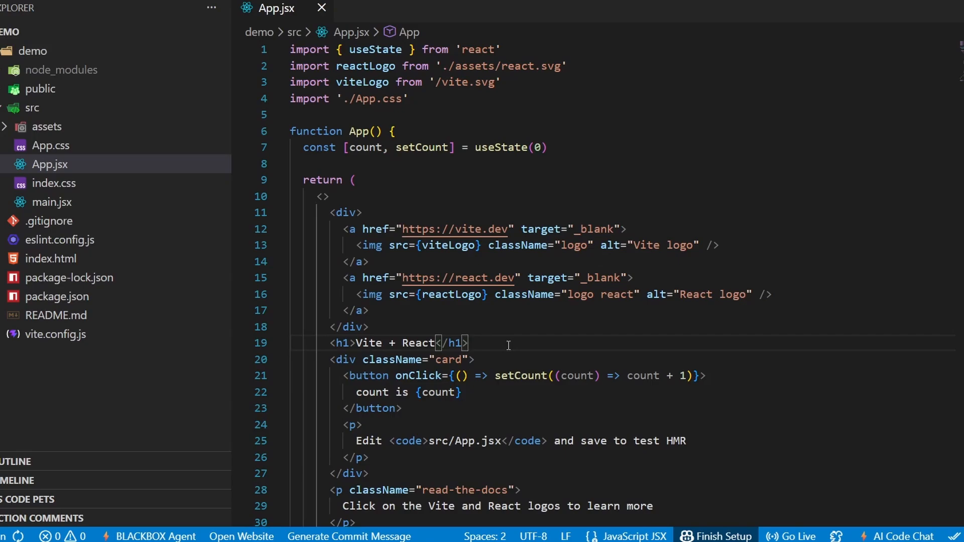
pyautogui.press('Return')
pyautogui.write('<p>')
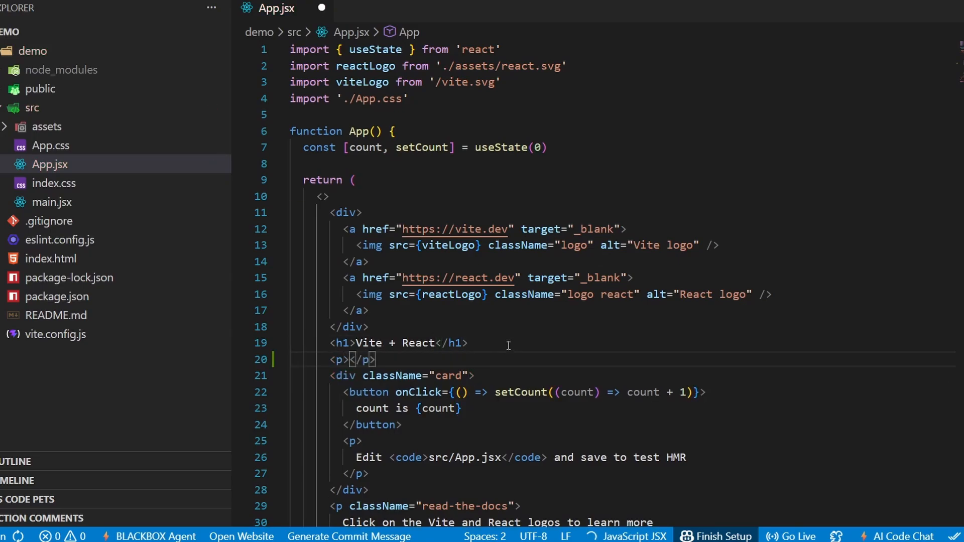
pyautogui.write('Auto Deploy')
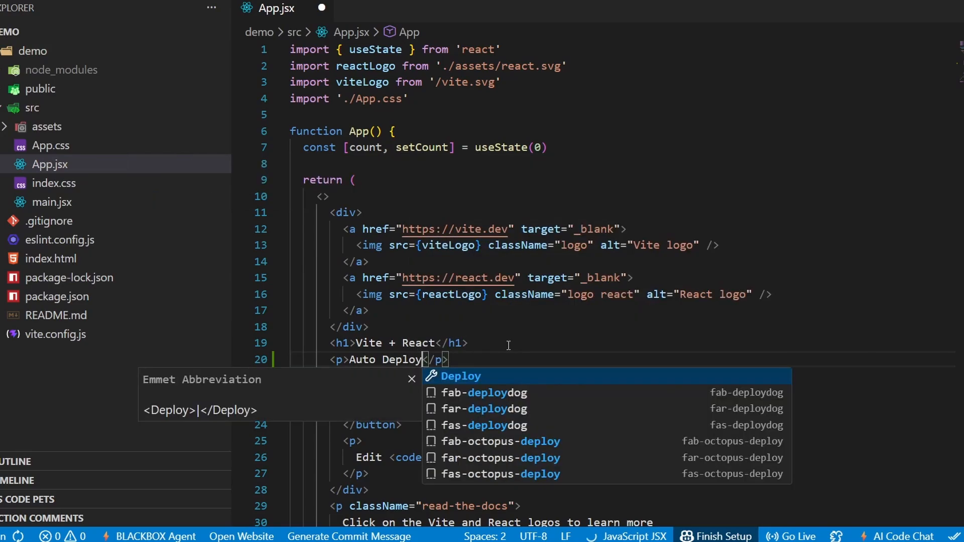
pyautogui.write(' This')
pyautogui.press('Escape')
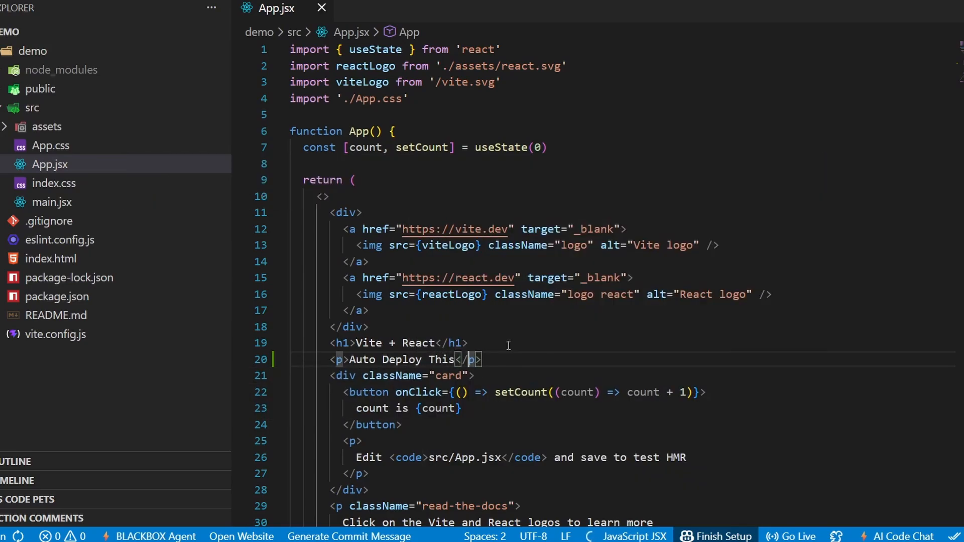
# - Stage all changes in the terminal and commit them with the message "Added a New Line"
pyautogui.hotkey('ctrl', '`')
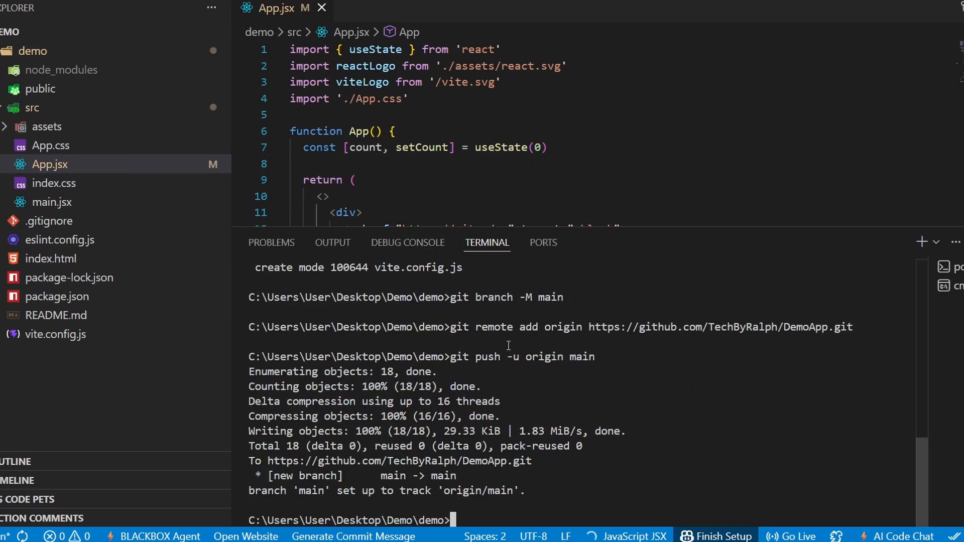
pyautogui.write('git add .')
pyautogui.press('Return')
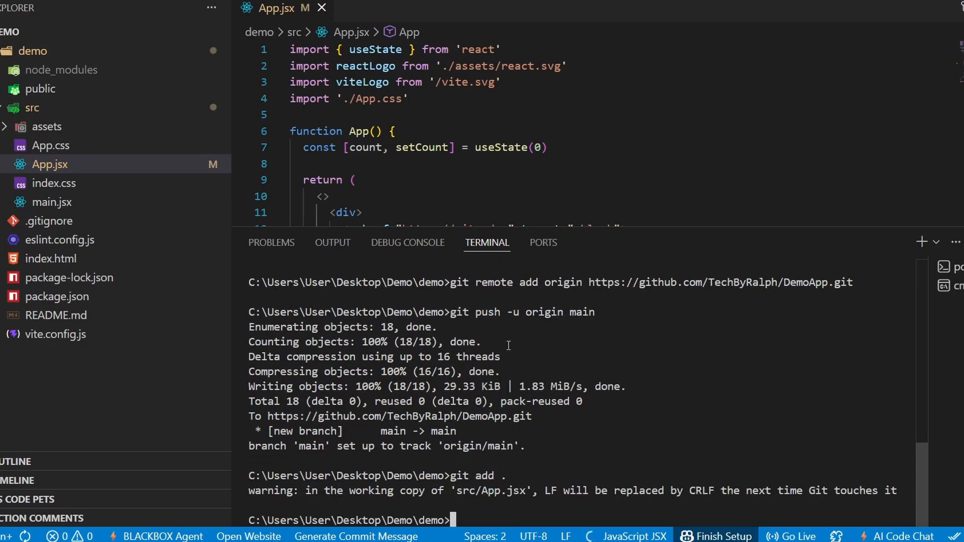
pyautogui.write('git commit -m "')
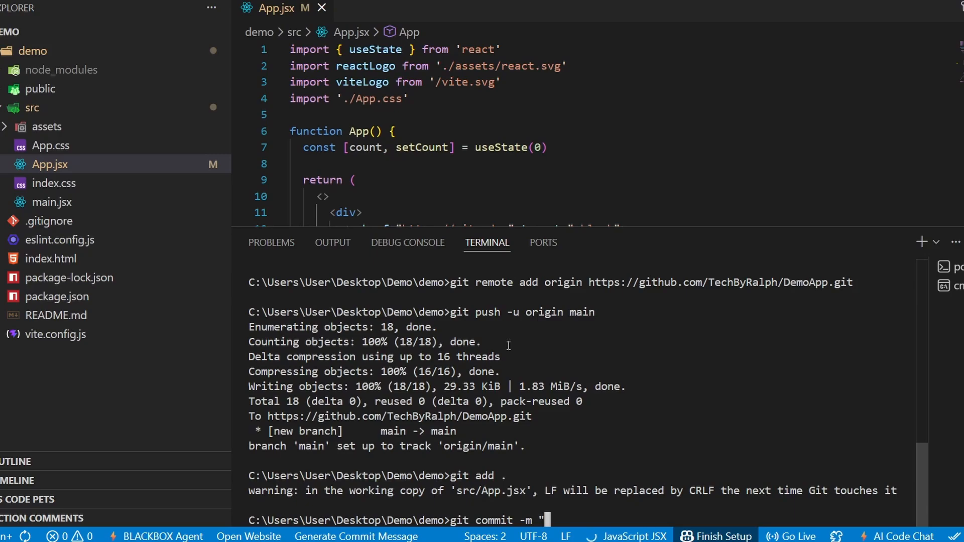
pyautogui.write('Added a New Line')
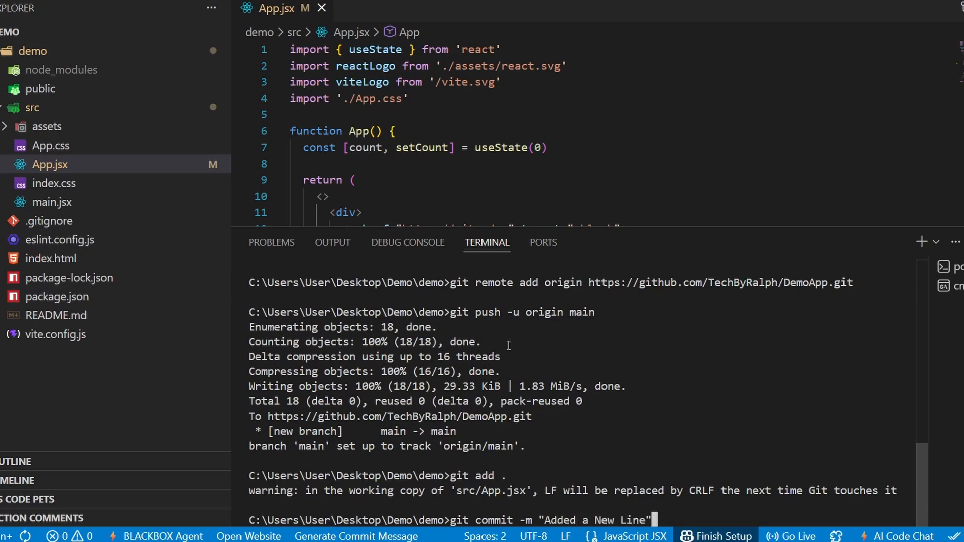
pyautogui.press('Return')
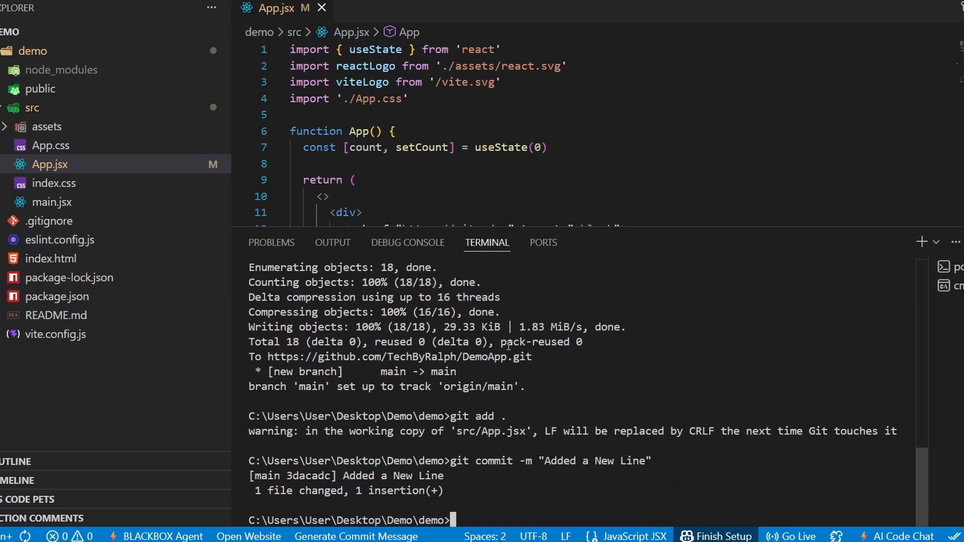
# - Push the commit to the GitHub repository with git push and hide the terminal
pyautogui.write('git push')
pyautogui.press('Return')
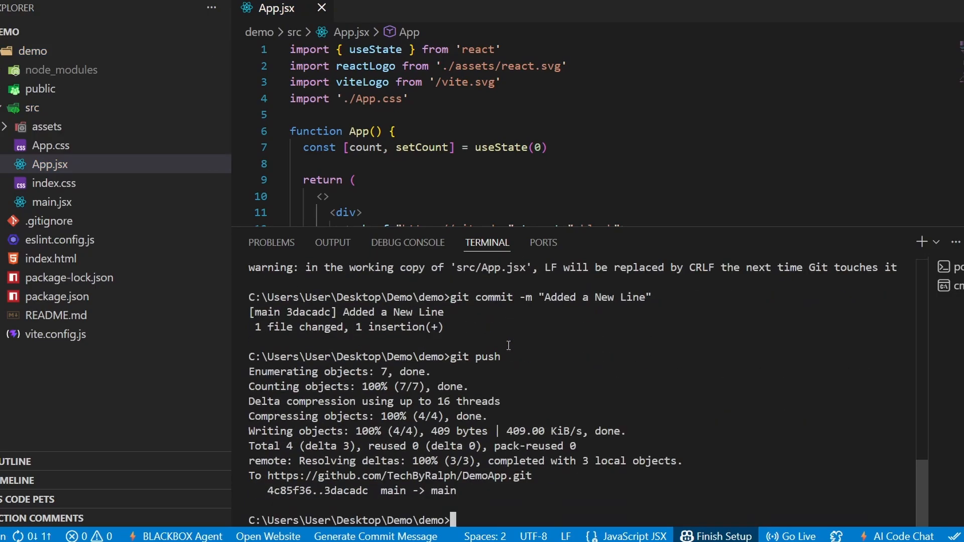
pyautogui.hotkey('ctrl', '`')
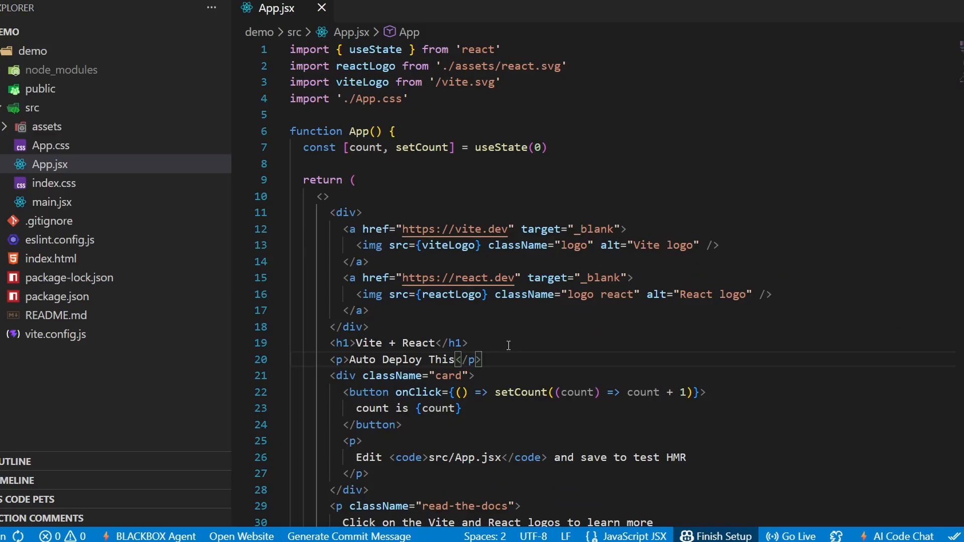
# - Switch to the Vercel project overview, check the live site for the "Auto Deploy This" line and return to the overview
pyautogui.hotkey('alt', 'Tab')
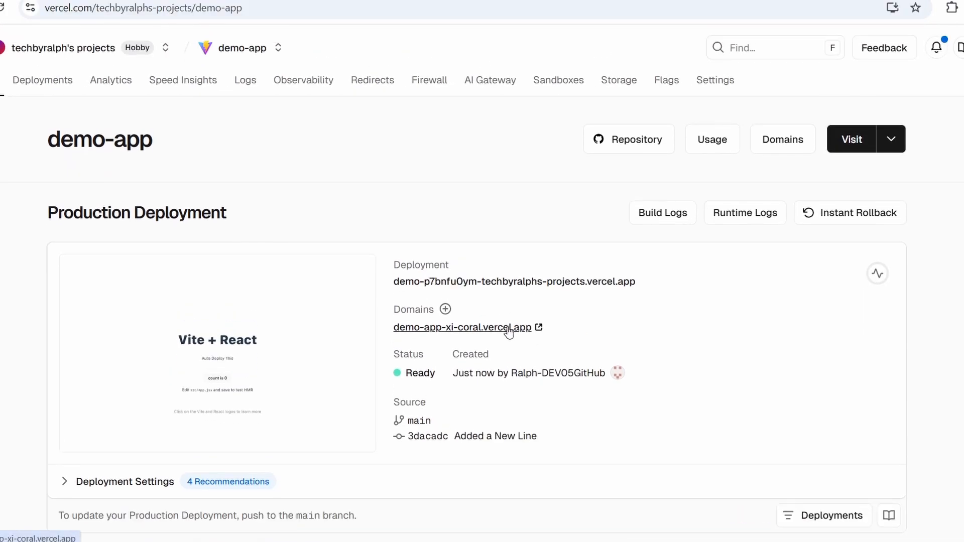
pyautogui.click(509, 329)
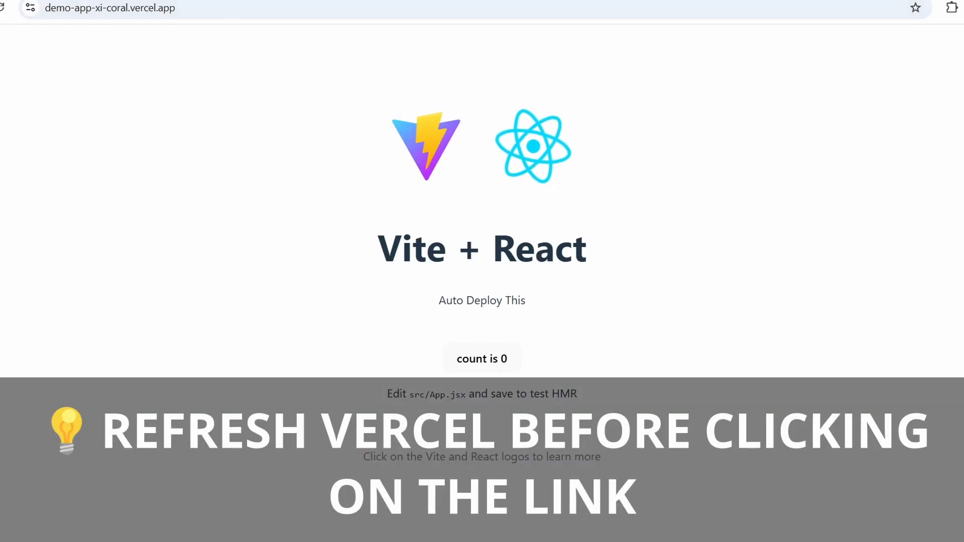
pyautogui.click(226, 0)
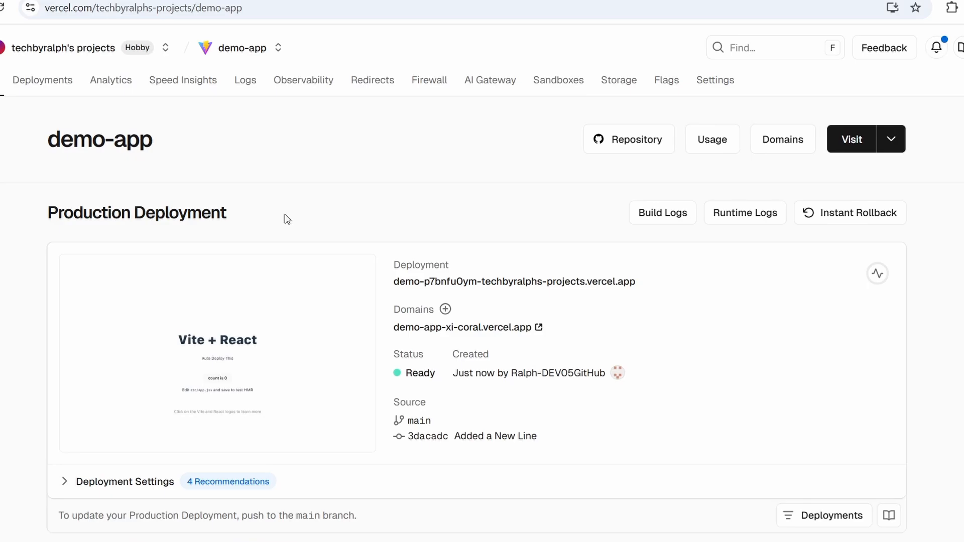
pyautogui.click(213, 354)
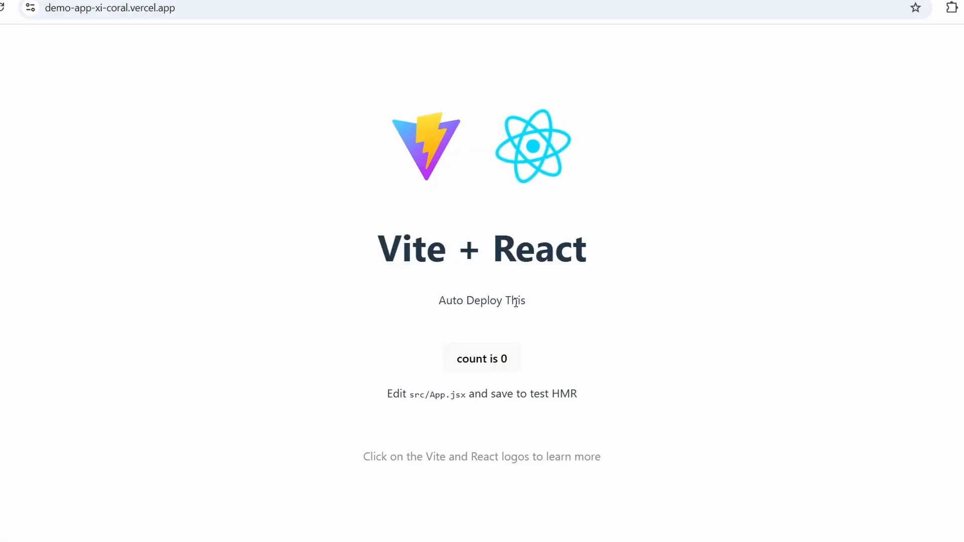
pyautogui.click(231, 0)
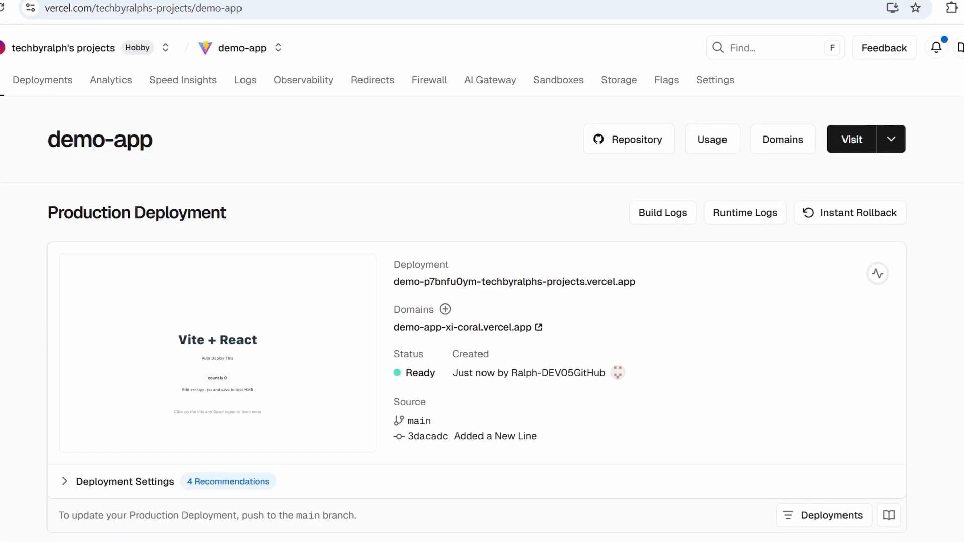